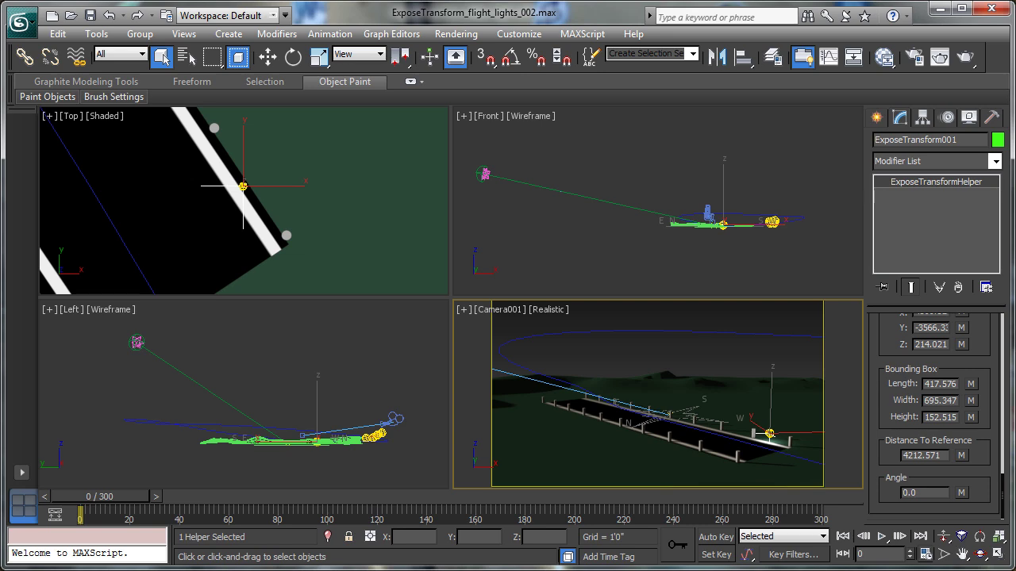
Start wiring parameters from the ExposeTransform001 helper, choosing its Distance parameter as the source
{"action": "double_click", "coordinate": [926, 455]}
{"action": "left_click", "coordinate": [940, 455]}
{"action": "left_click", "coordinate": [323, 38]}
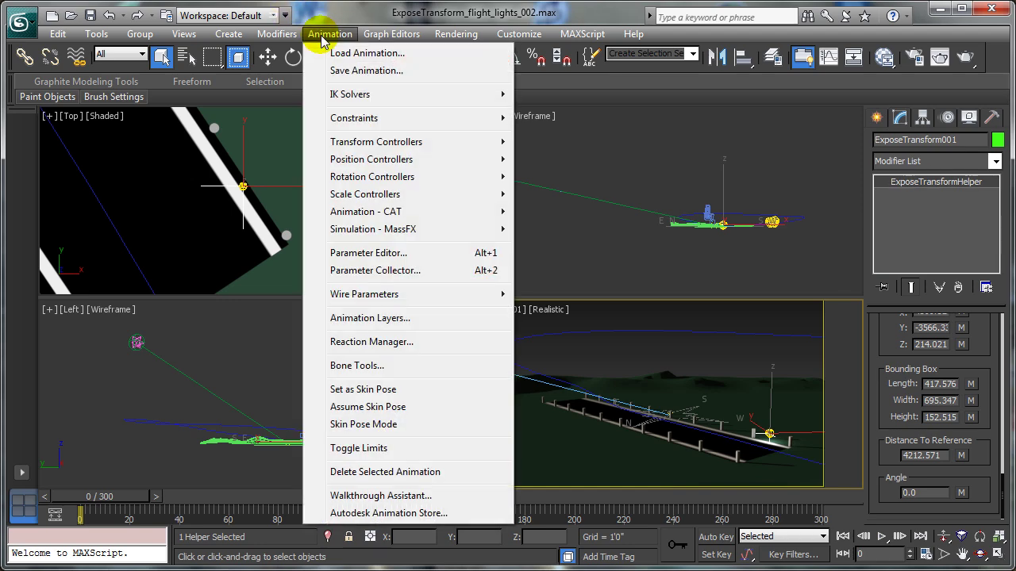
{"action": "mouse_move", "coordinate": [390, 293]}
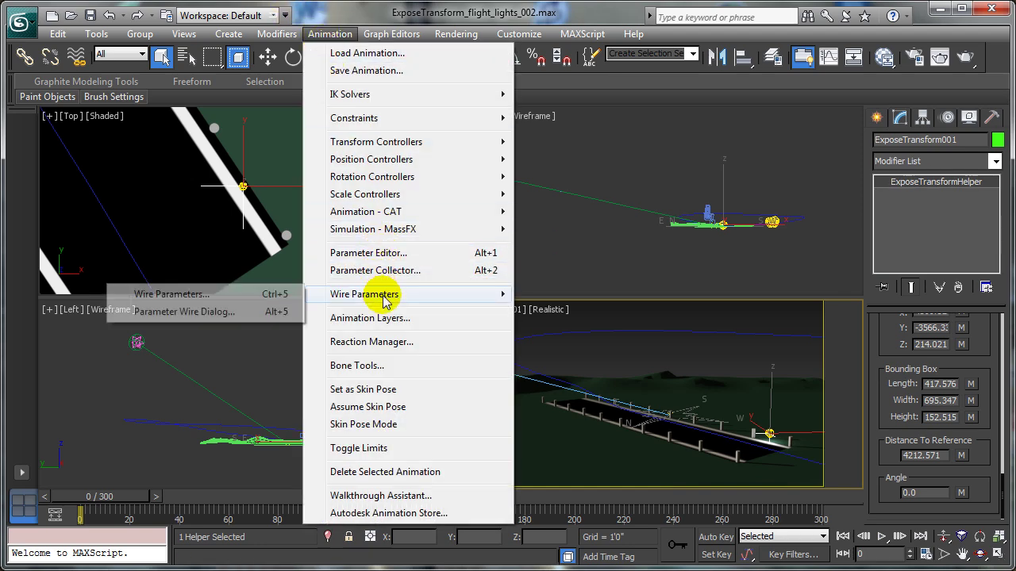
{"action": "left_click", "coordinate": [212, 300]}
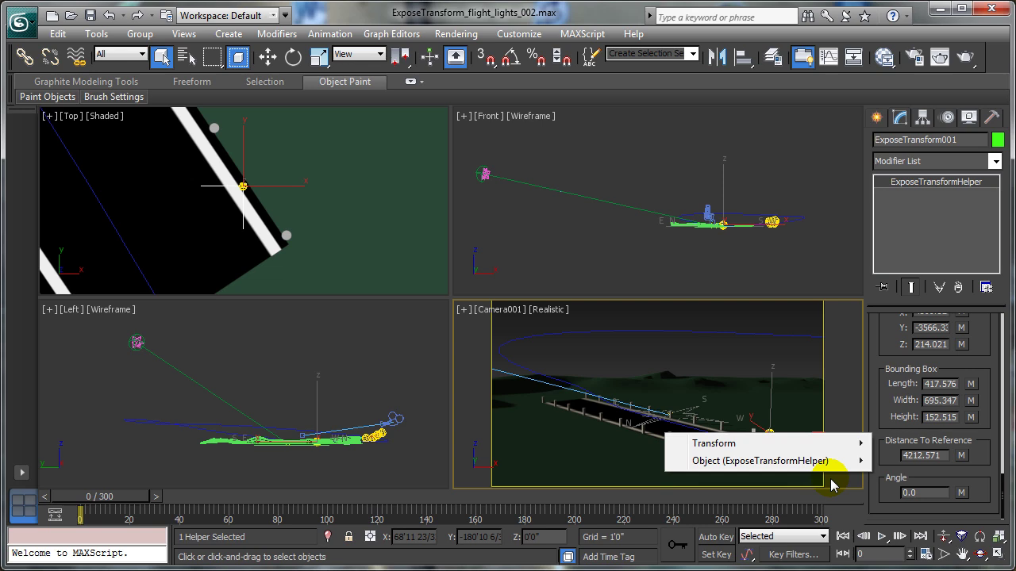
{"action": "mouse_move", "coordinate": [826, 467]}
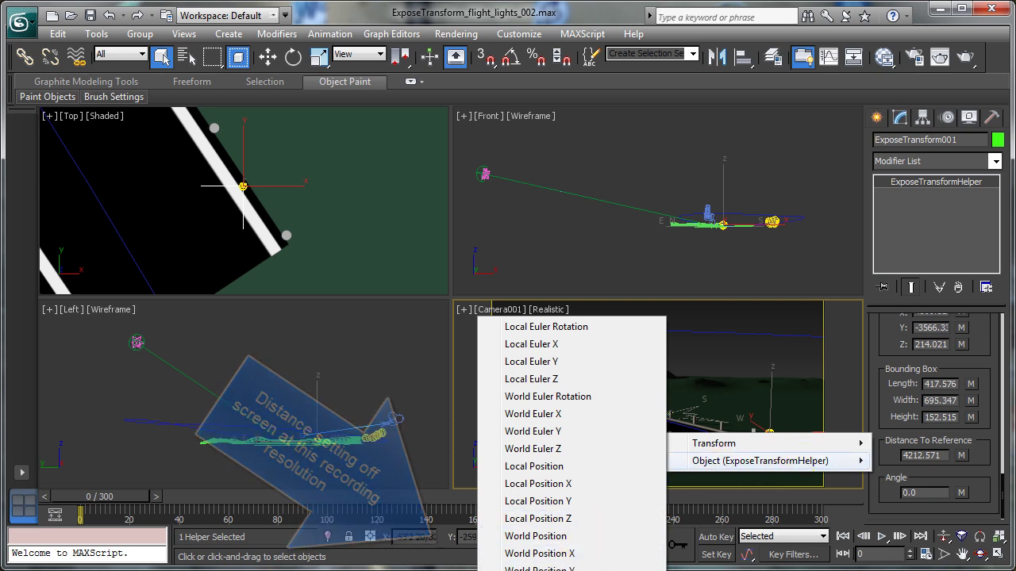
{"action": "left_click", "coordinate": [539, 570]}
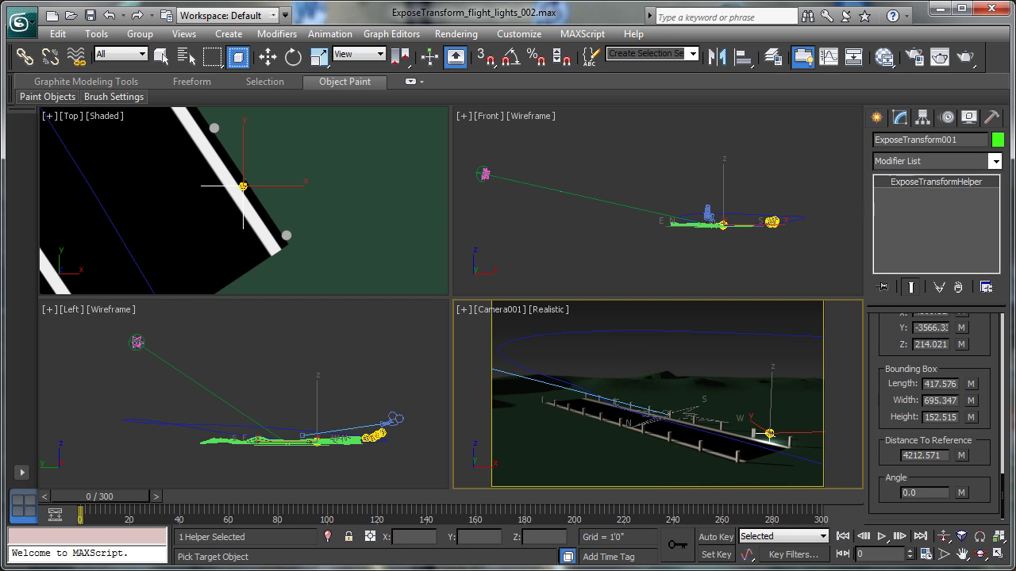
Pick PhotometricLight035's Intensity as the wire target and connect it one-way so the helper's Distance controls the light's Intensity
{"action": "key", "text": "h"}
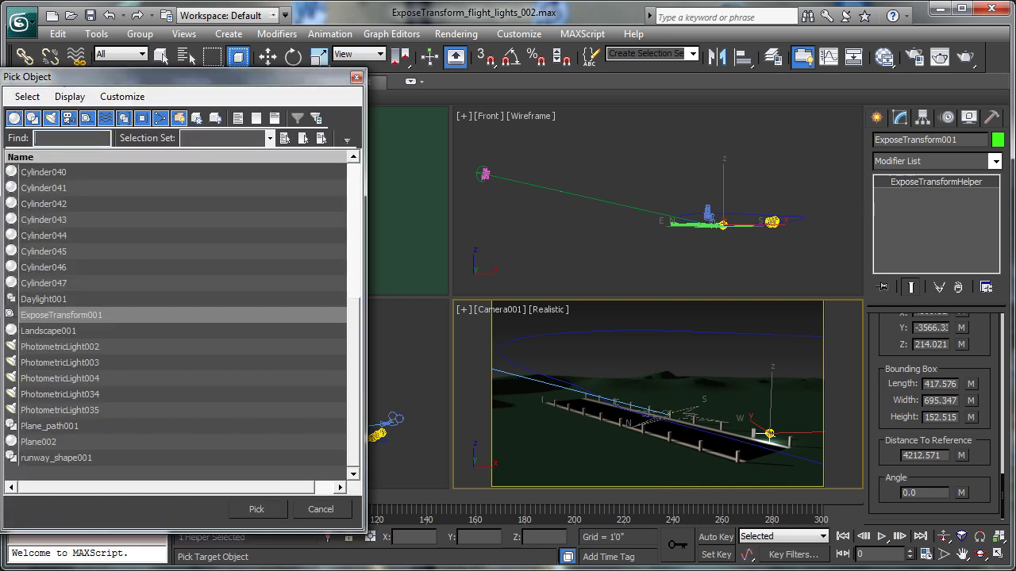
{"action": "left_click", "coordinate": [76, 411]}
{"action": "left_click", "coordinate": [258, 511]}
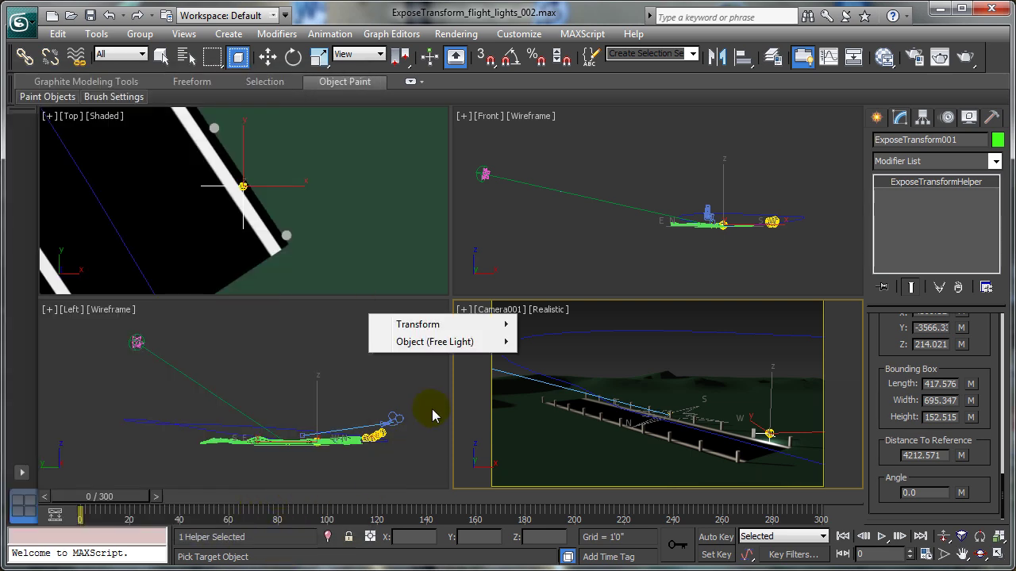
{"action": "mouse_move", "coordinate": [414, 330]}
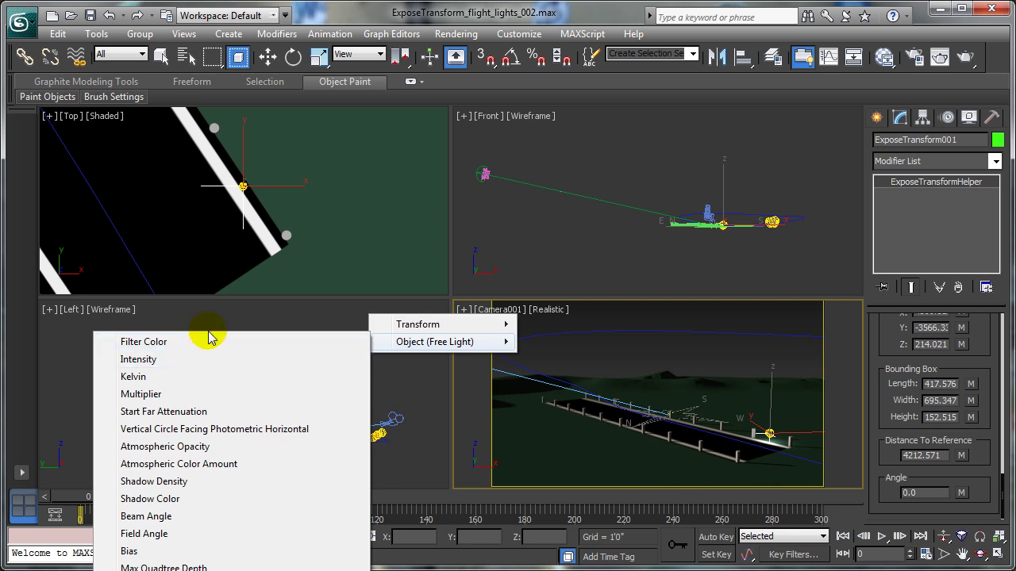
{"action": "left_click", "coordinate": [150, 362]}
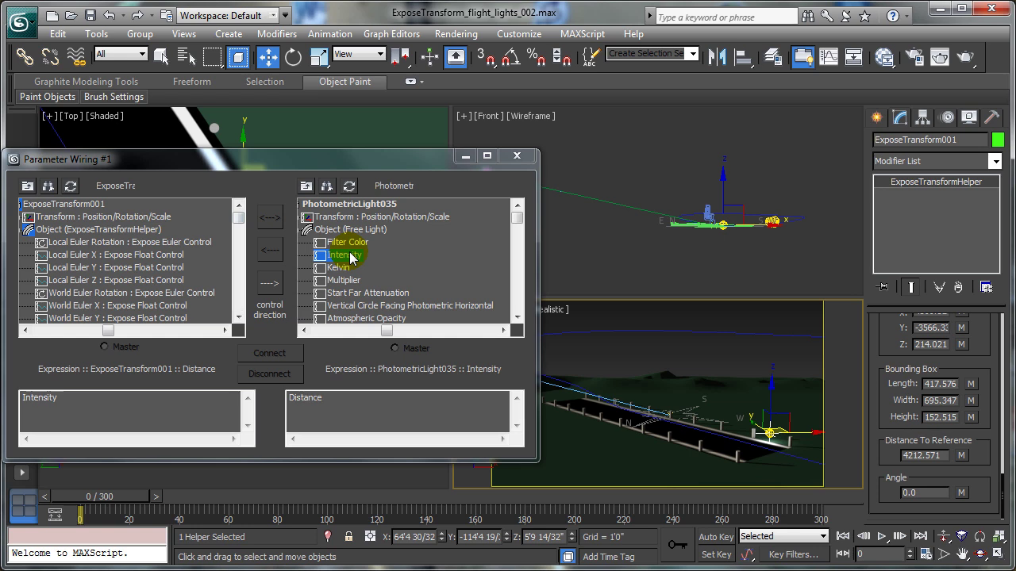
{"action": "left_click", "coordinate": [268, 284]}
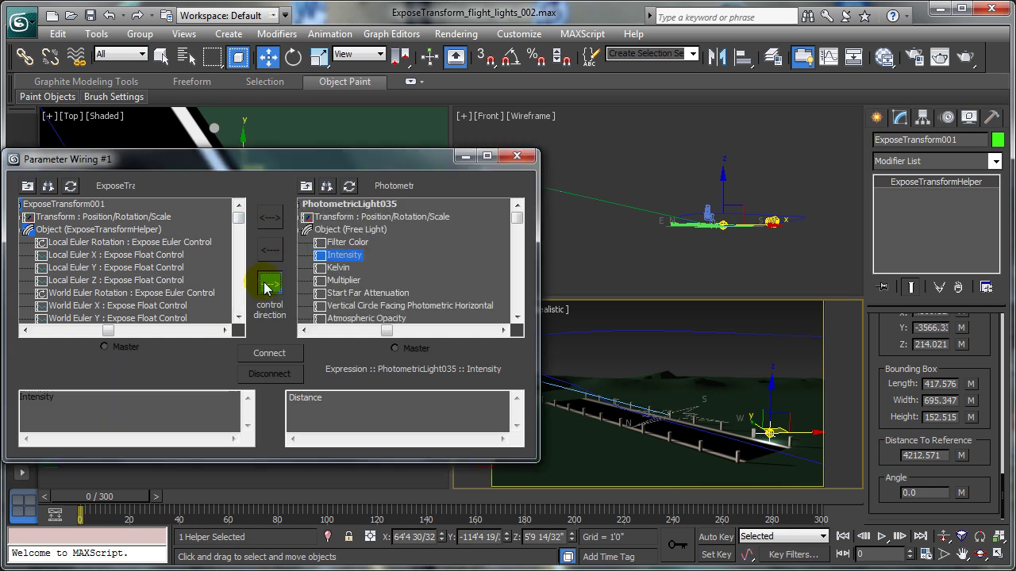
{"action": "left_click", "coordinate": [270, 354]}
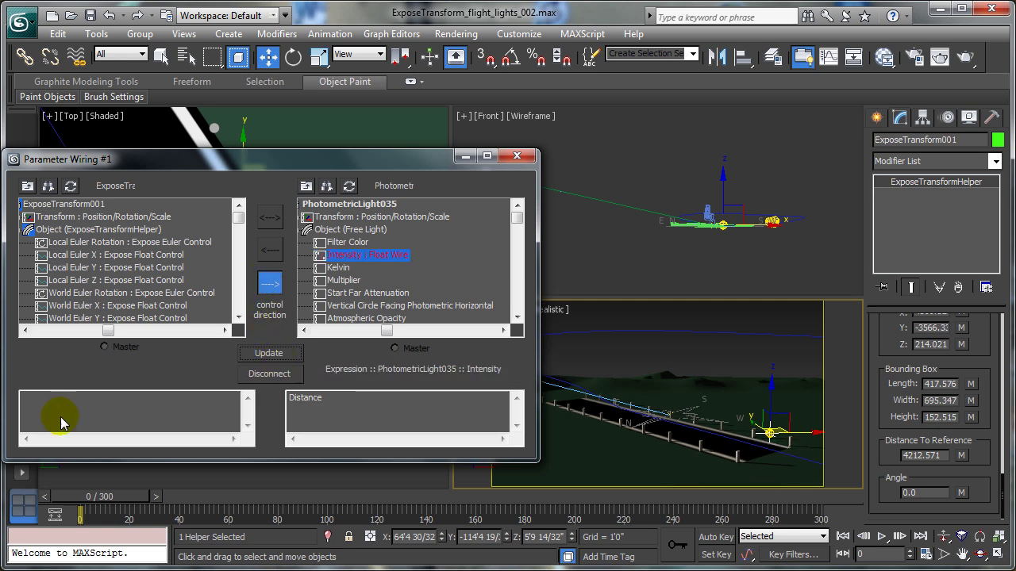
Change the light's Intensity expression to the inverse of the distance, (1/Distance)
{"action": "left_click", "coordinate": [323, 403]}
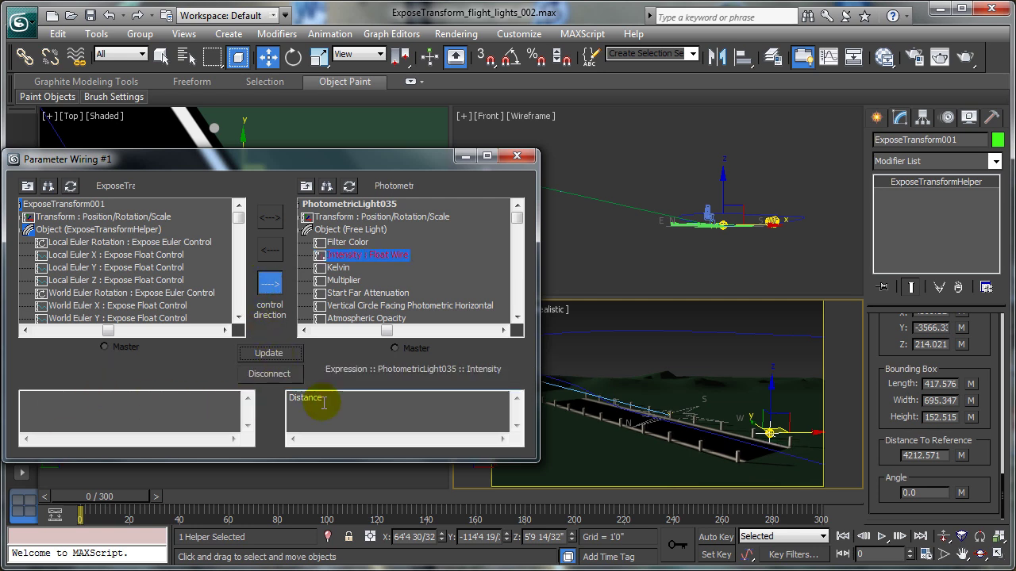
{"action": "double_click", "coordinate": [311, 401]}
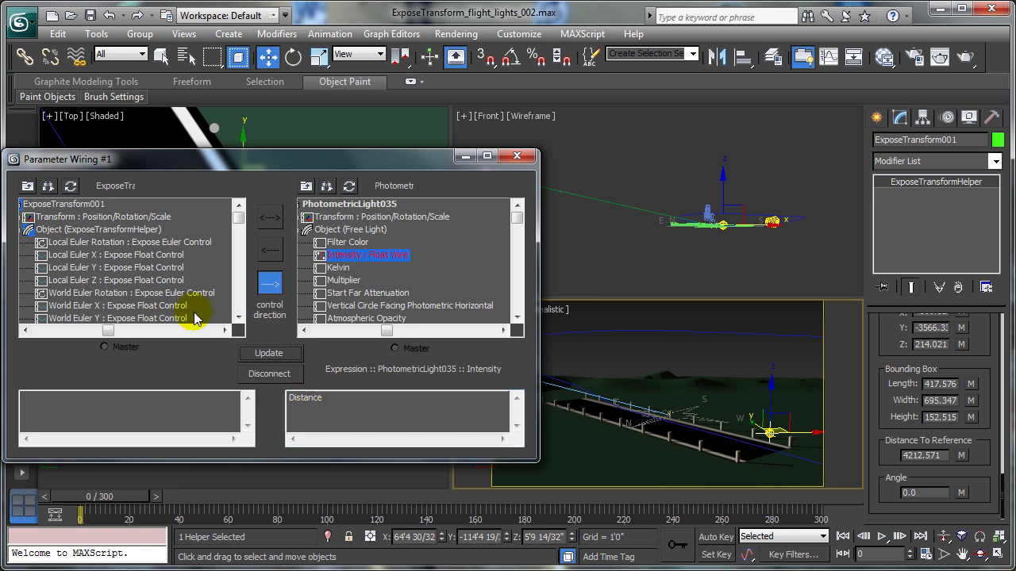
{"action": "double_click", "coordinate": [910, 455]}
{"action": "left_click", "coordinate": [917, 458]}
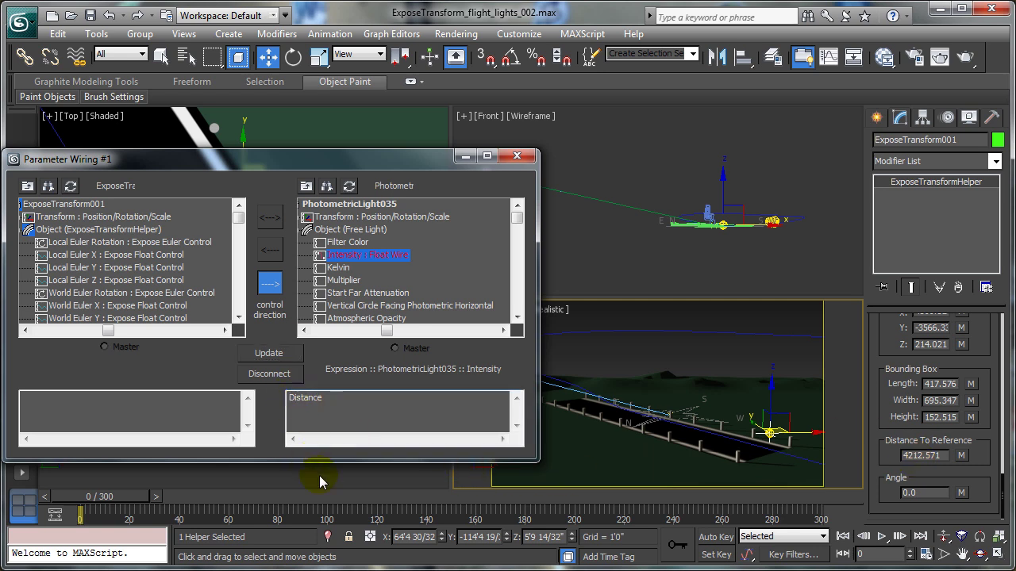
{"action": "type", "text": "1/"}
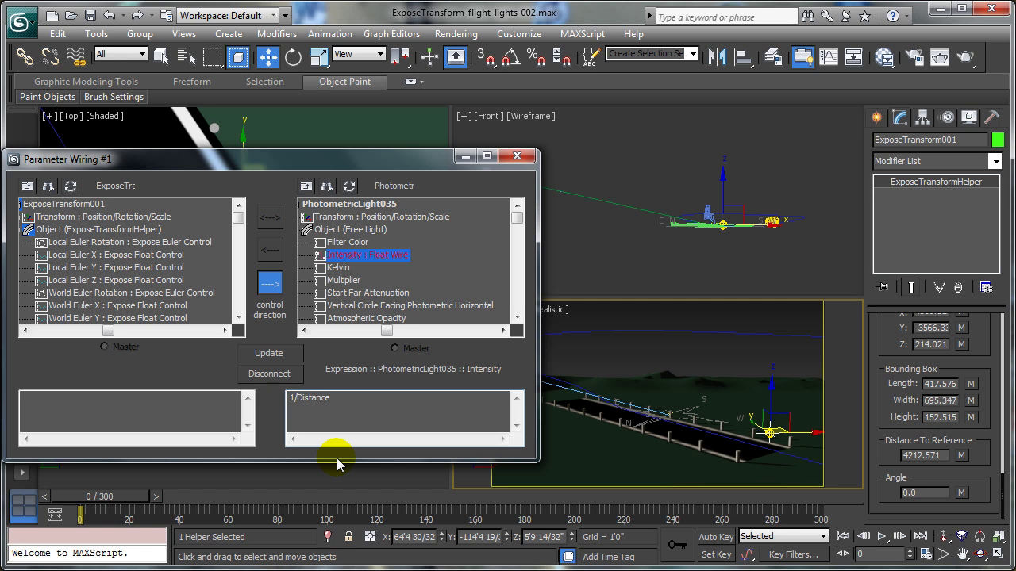
{"action": "left_click", "coordinate": [337, 401]}
{"action": "type", "text": ")"}
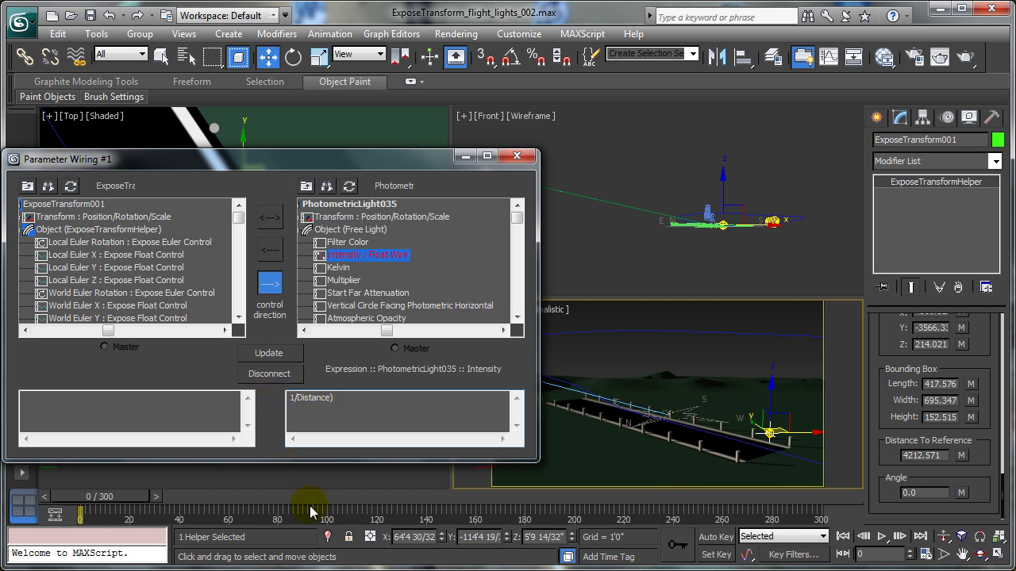
{"action": "type", "text": "("}
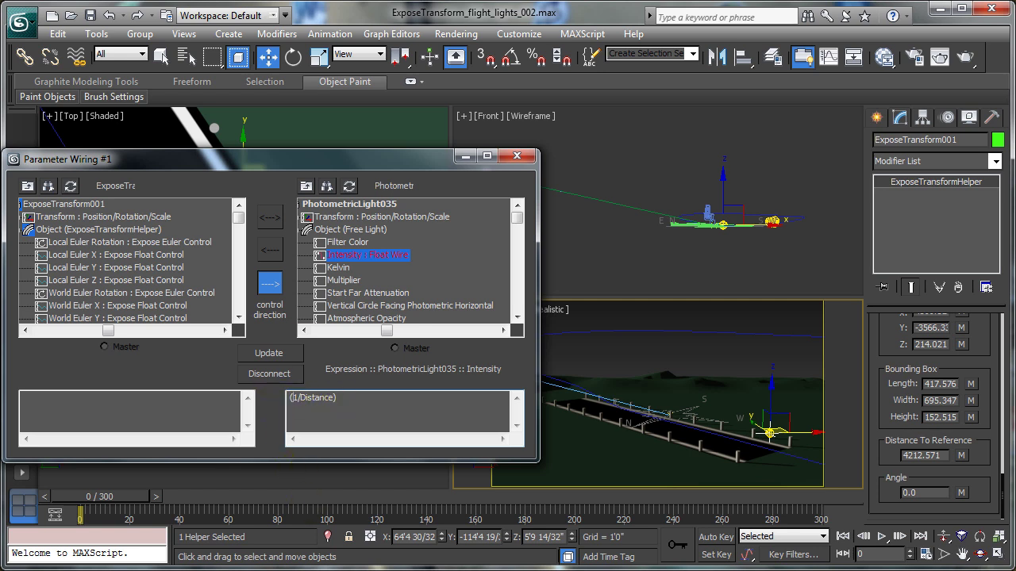
{"action": "left_click", "coordinate": [346, 396]}
{"action": "type", "text": "*"}
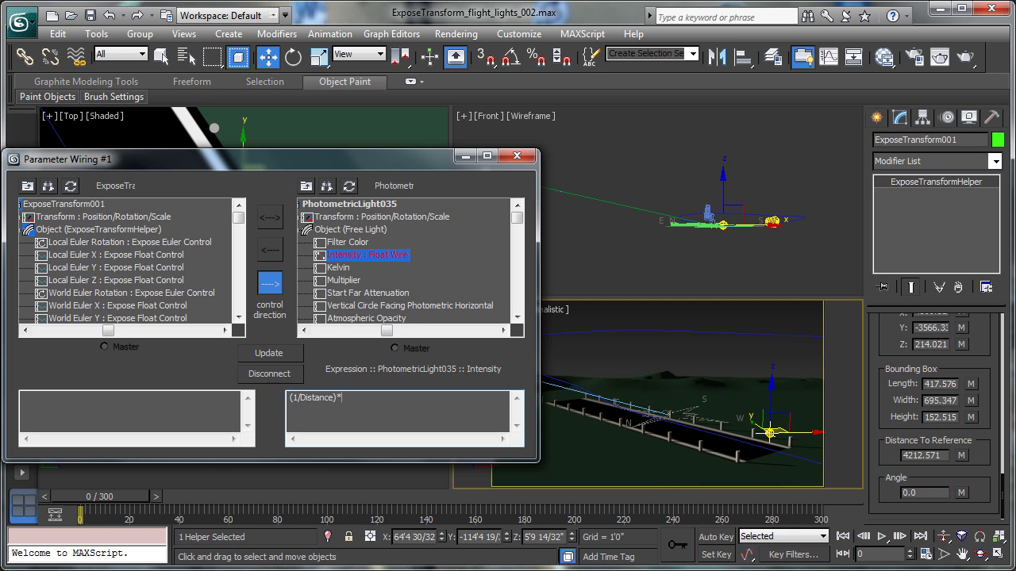
{"action": "type", "text": "1"}
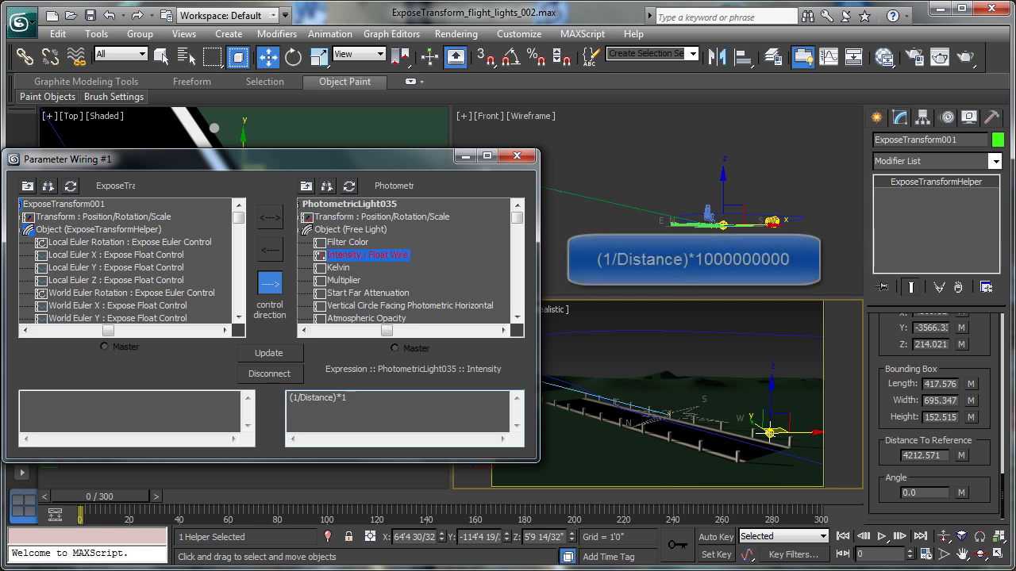
{"action": "type", "text": "000000"}
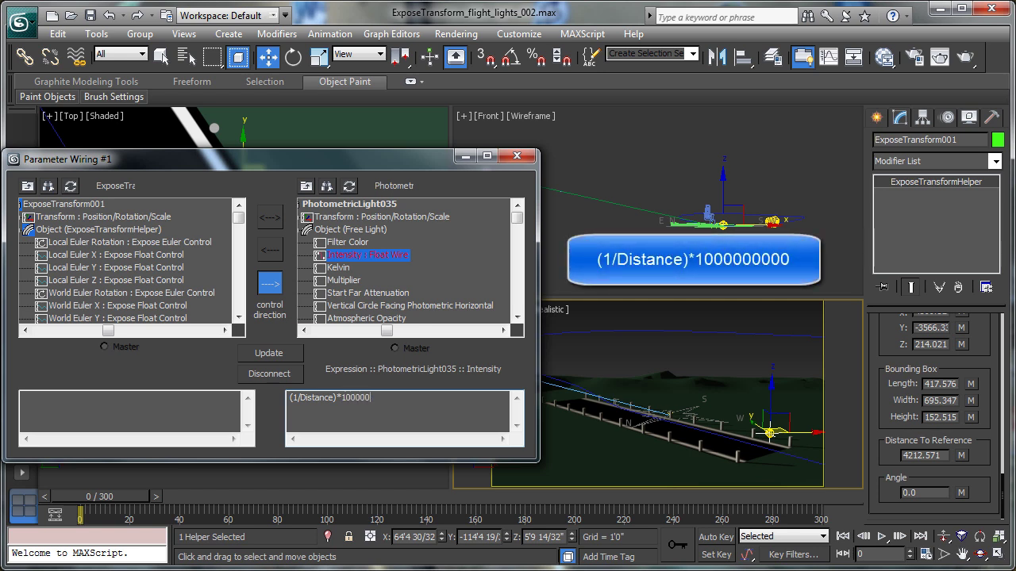
{"action": "type", "text": "000"}
{"action": "left_click", "coordinate": [268, 354]}
{"action": "left_click", "coordinate": [268, 356]}
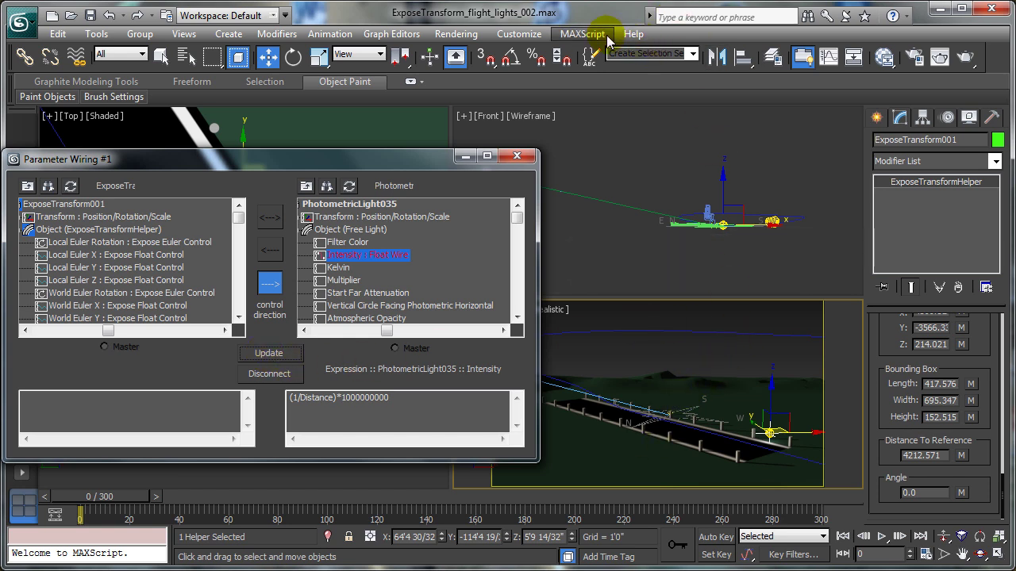
{"action": "left_click", "coordinate": [965, 59]}
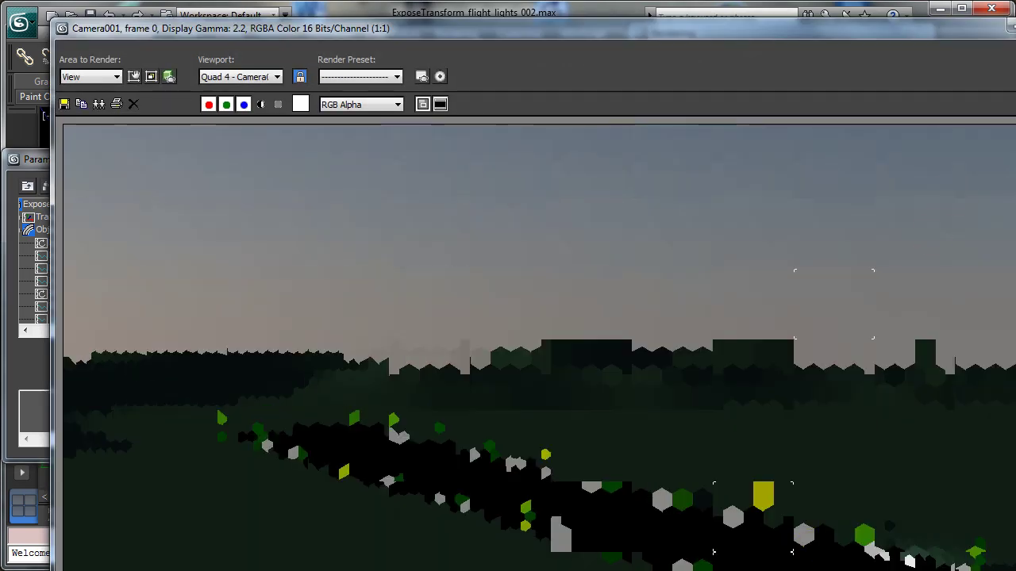
{"action": "left_click", "coordinate": [988, 80]}
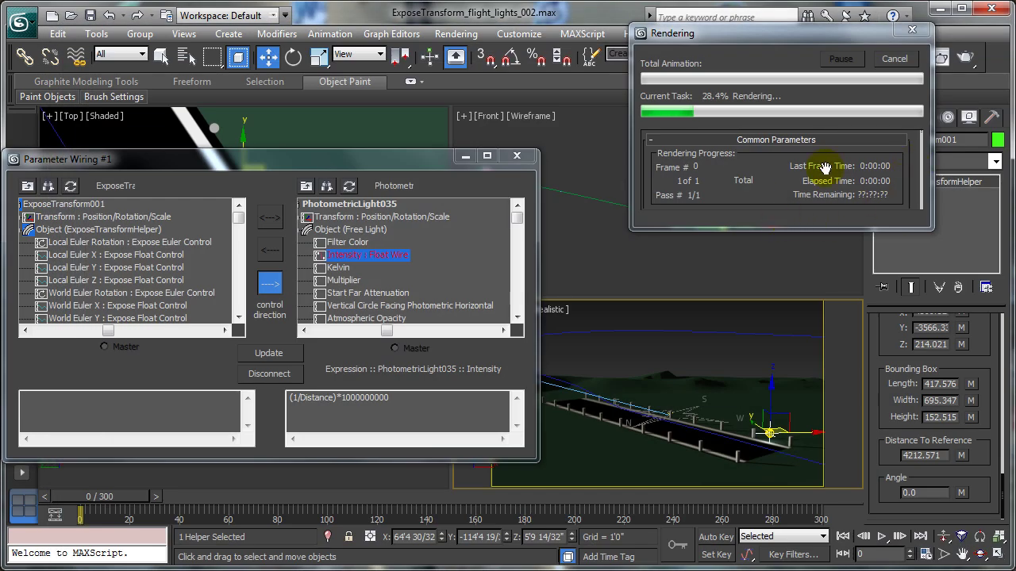
{"action": "left_click", "coordinate": [899, 60]}
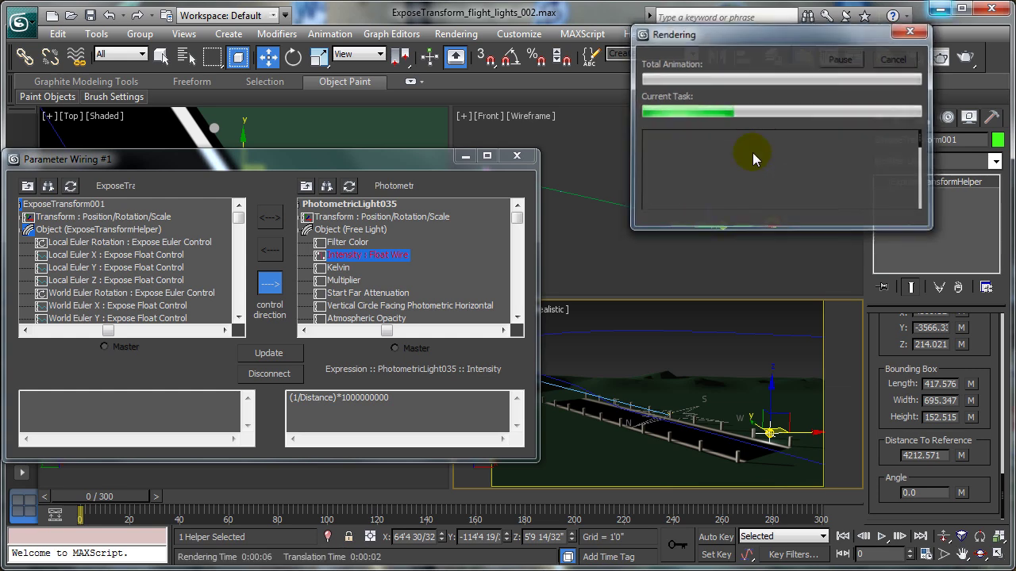
Set the render output size to 480x270 and render the camera view at frame 0
{"action": "left_click", "coordinate": [915, 60]}
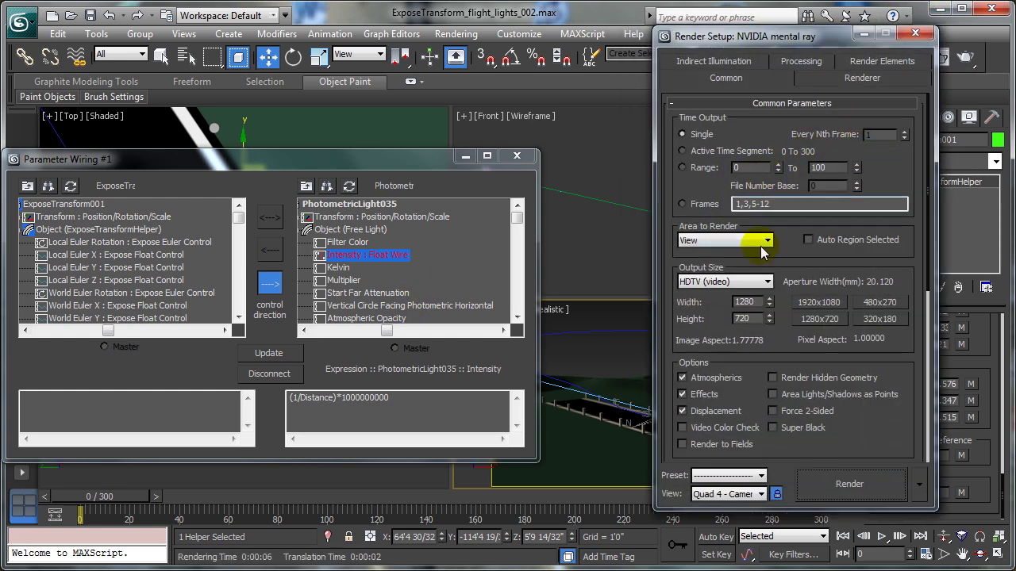
{"action": "left_click", "coordinate": [879, 303]}
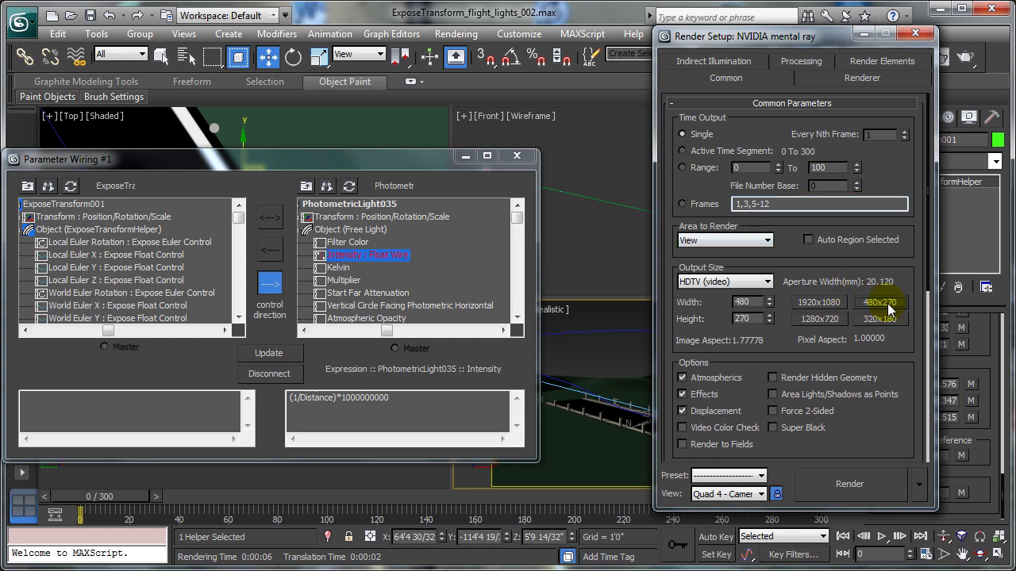
{"action": "left_click", "coordinate": [848, 483]}
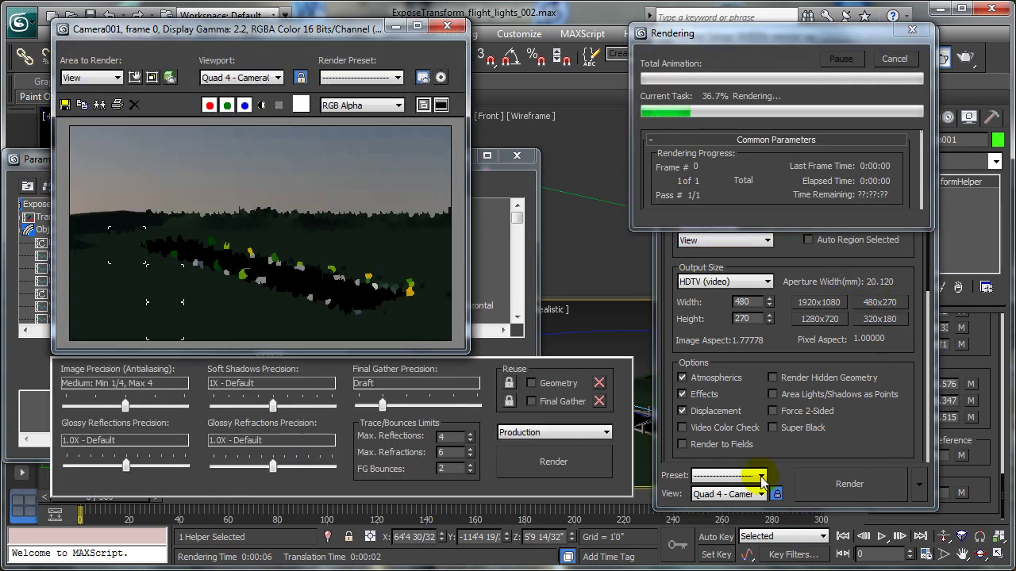
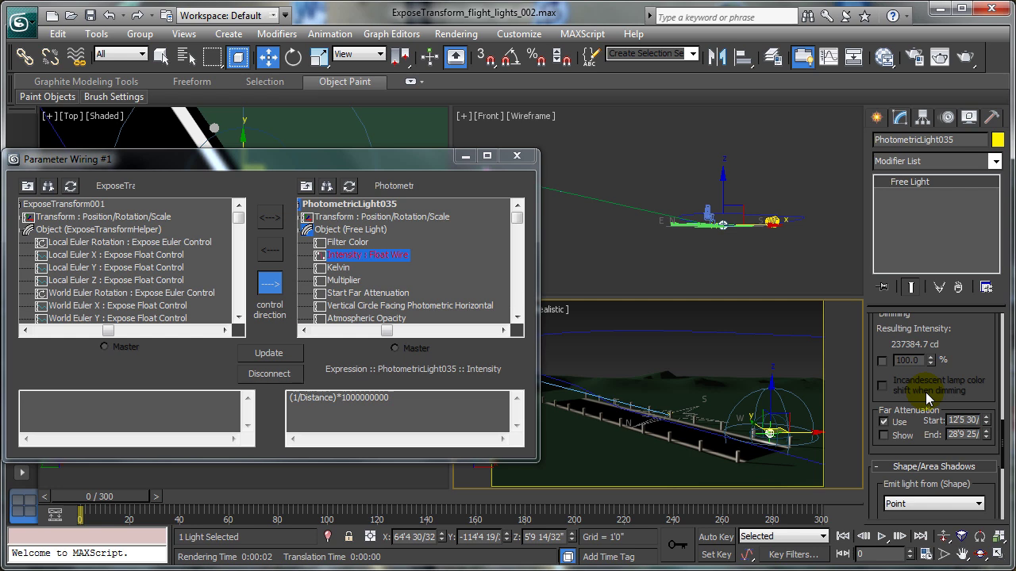
Update the wire, move the animation to frame 266 and test-render the camera view, closing the rendered image when done
{"action": "left_click", "coordinate": [268, 354]}
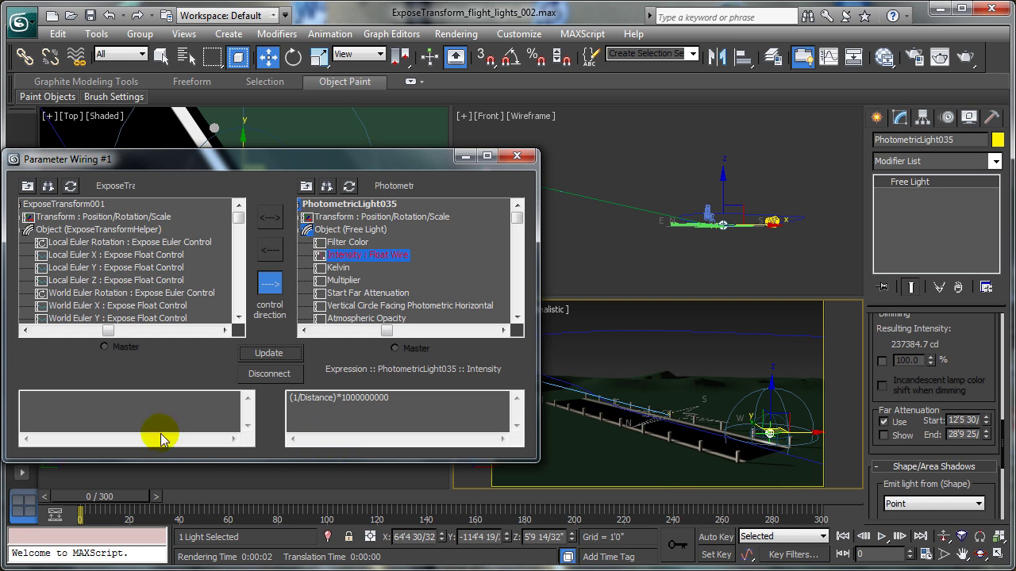
{"action": "left_click_drag", "start_coordinate": [107, 502], "coordinate": [732, 520]}
{"action": "key", "text": "w"}
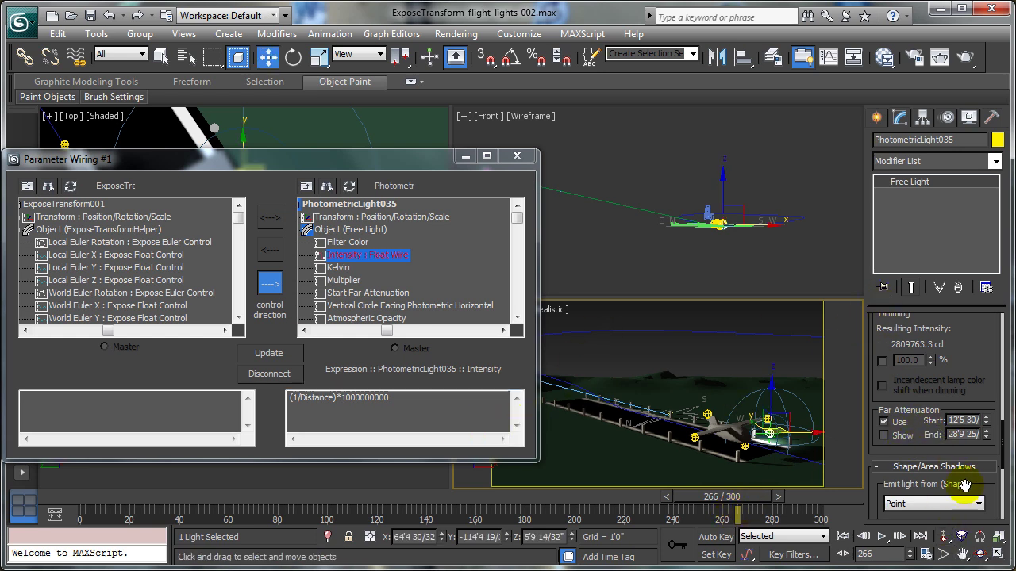
{"action": "left_click", "coordinate": [966, 56]}
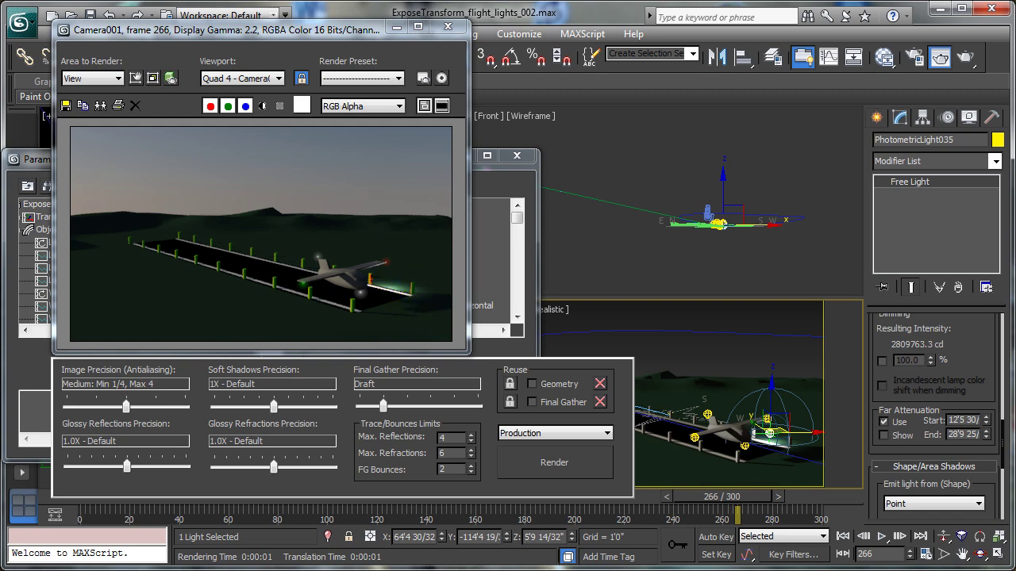
{"action": "left_click", "coordinate": [447, 27]}
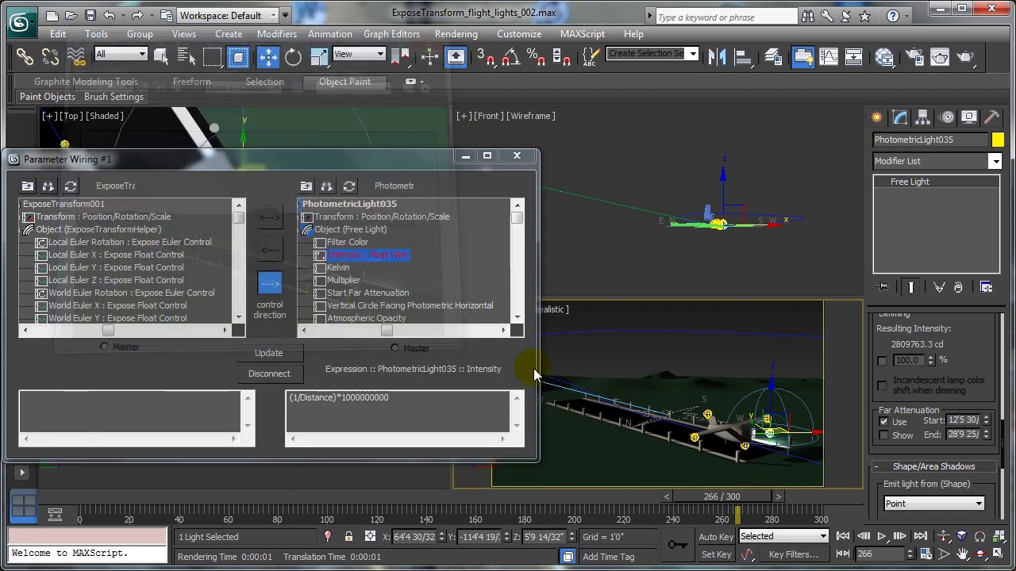
Close the Parameter Wiring window and select ExposeTransform001 together with PhotometricLight035
{"action": "left_click", "coordinate": [518, 157]}
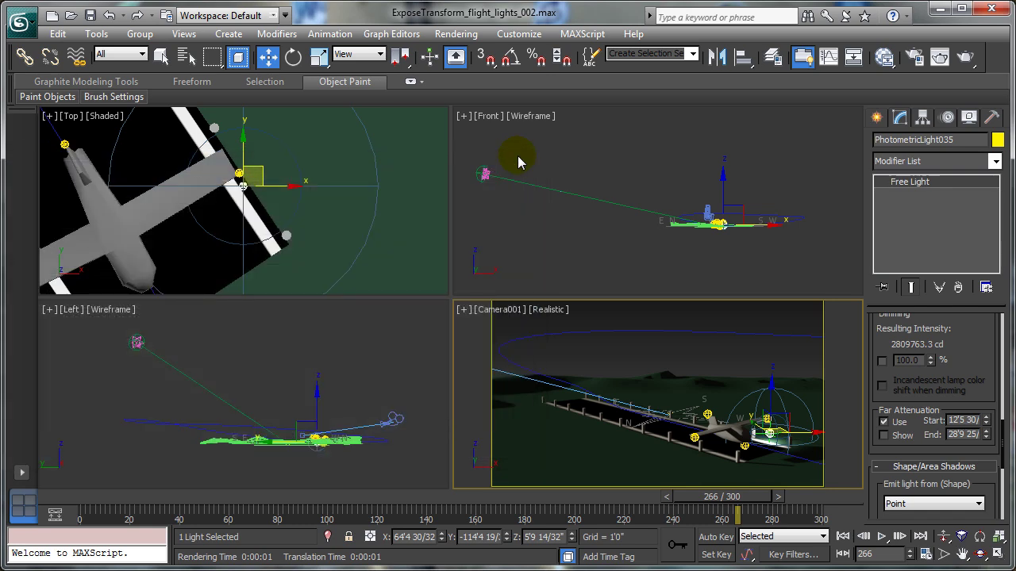
{"action": "key", "text": "h"}
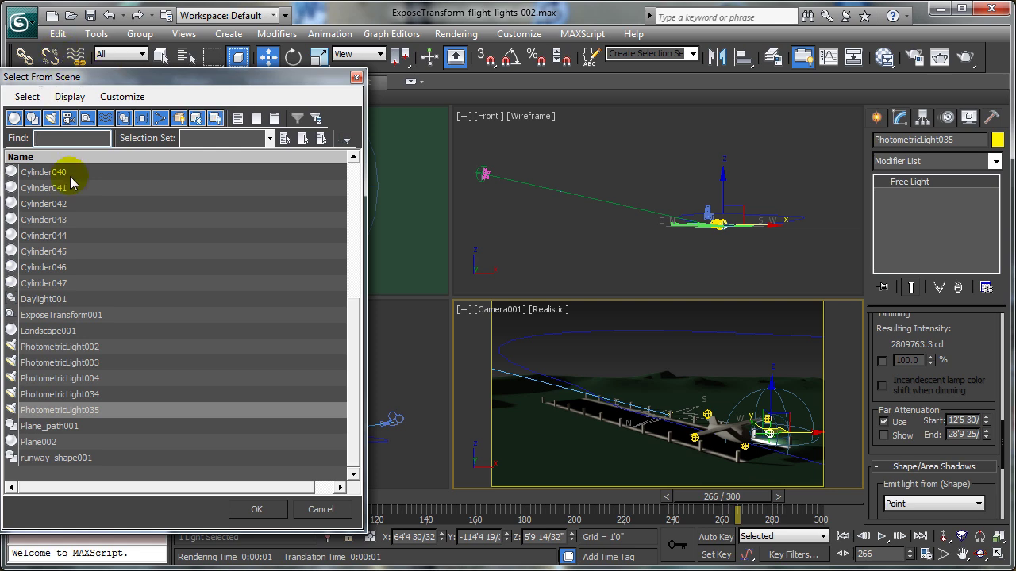
{"action": "left_click", "coordinate": [70, 316], "text": "ctrl"}
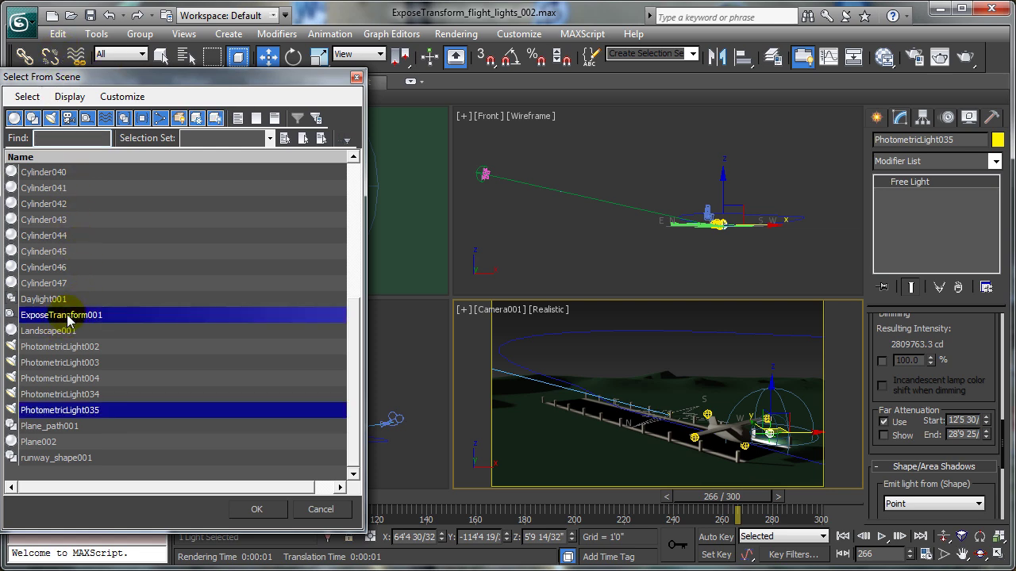
{"action": "left_click", "coordinate": [255, 509]}
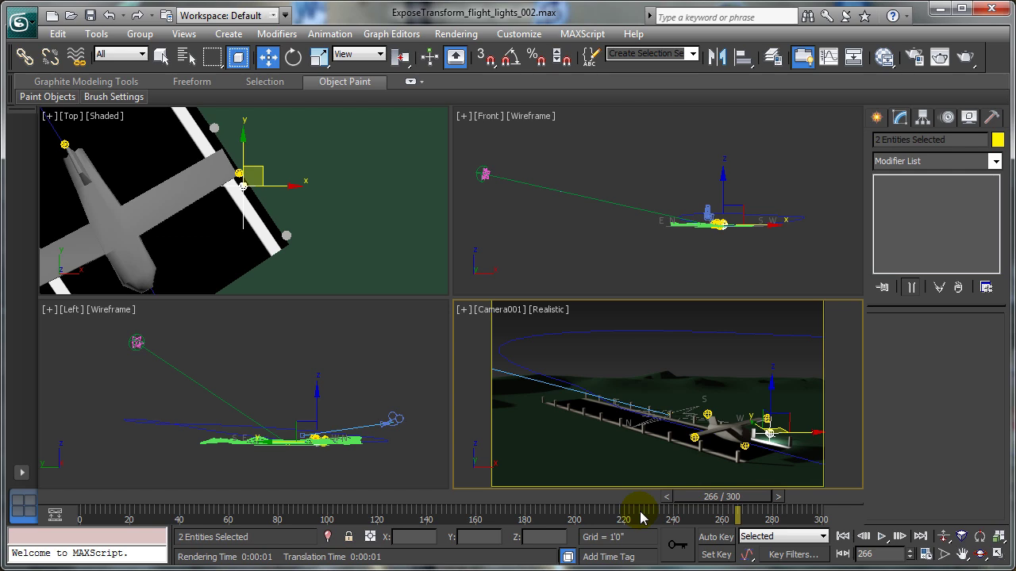
Start an Array of the selected light and helper as copies, with an incremental X move of 15'0" and the preview on
{"action": "left_click", "coordinate": [98, 36]}
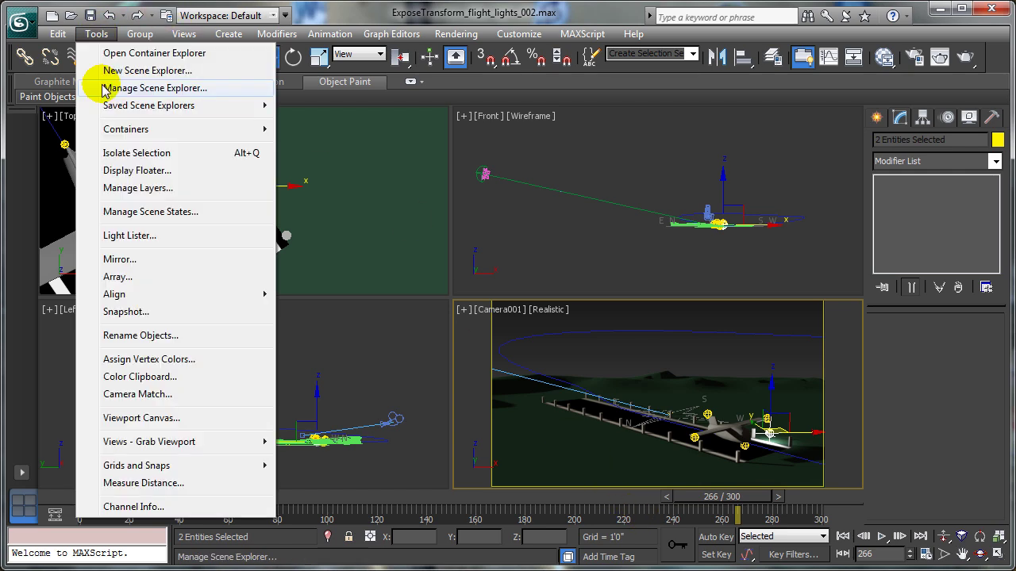
{"action": "left_click", "coordinate": [119, 278]}
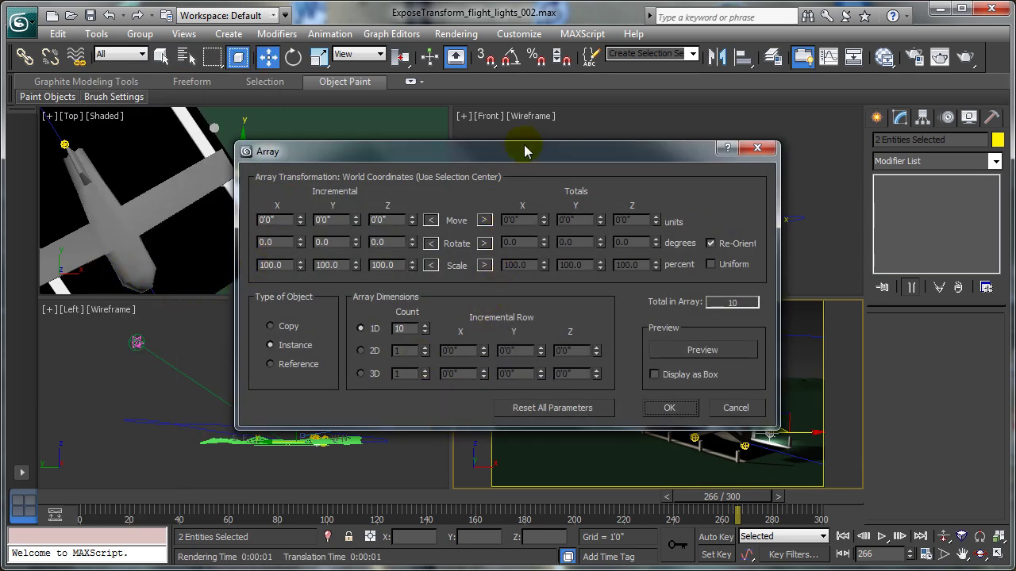
{"action": "left_click_drag", "start_coordinate": [524, 151], "coordinate": [407, 95]}
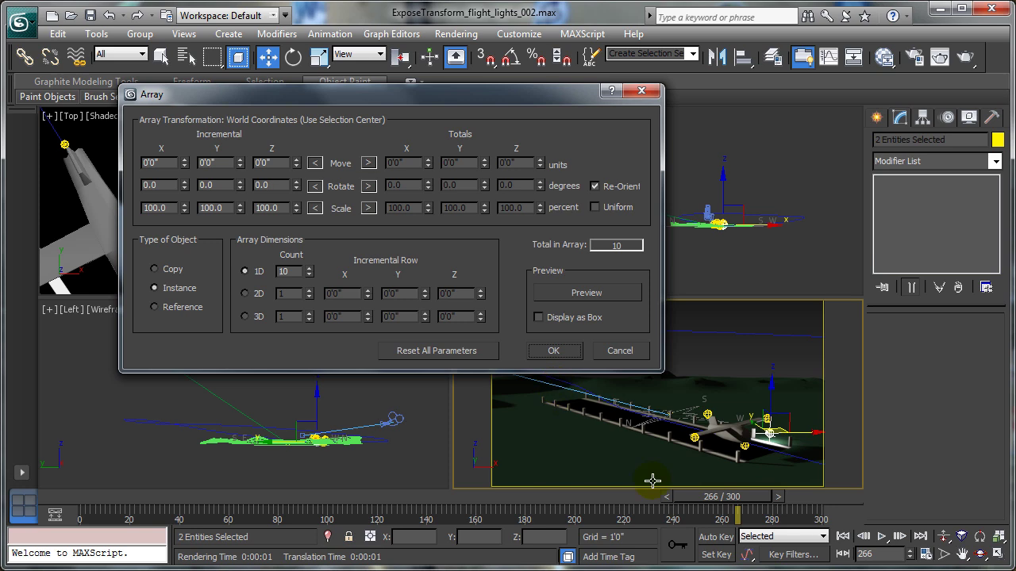
{"action": "left_click", "coordinate": [155, 270]}
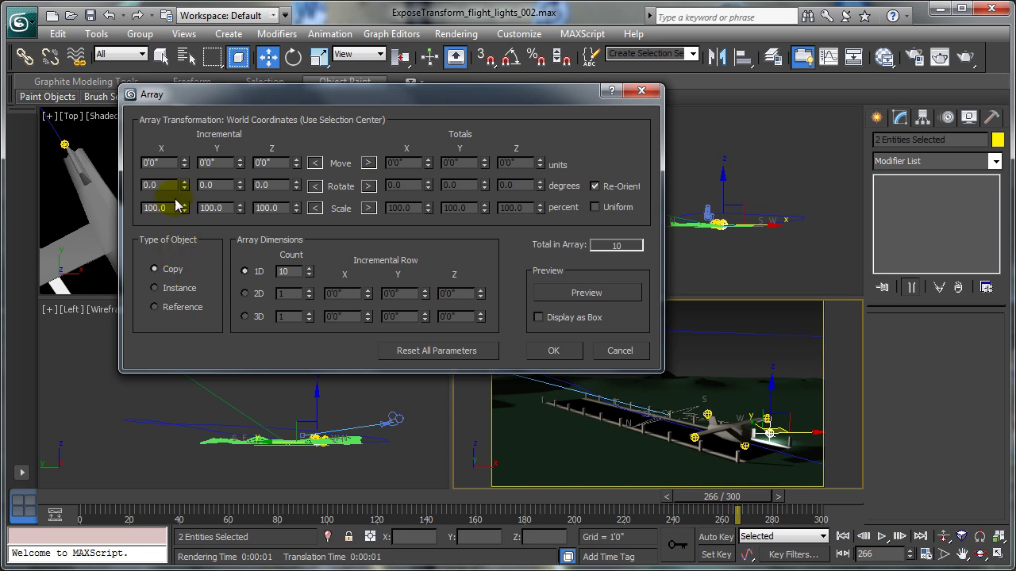
{"action": "double_click", "coordinate": [149, 162]}
{"action": "type", "text": "15"}
{"action": "key", "text": "Return"}
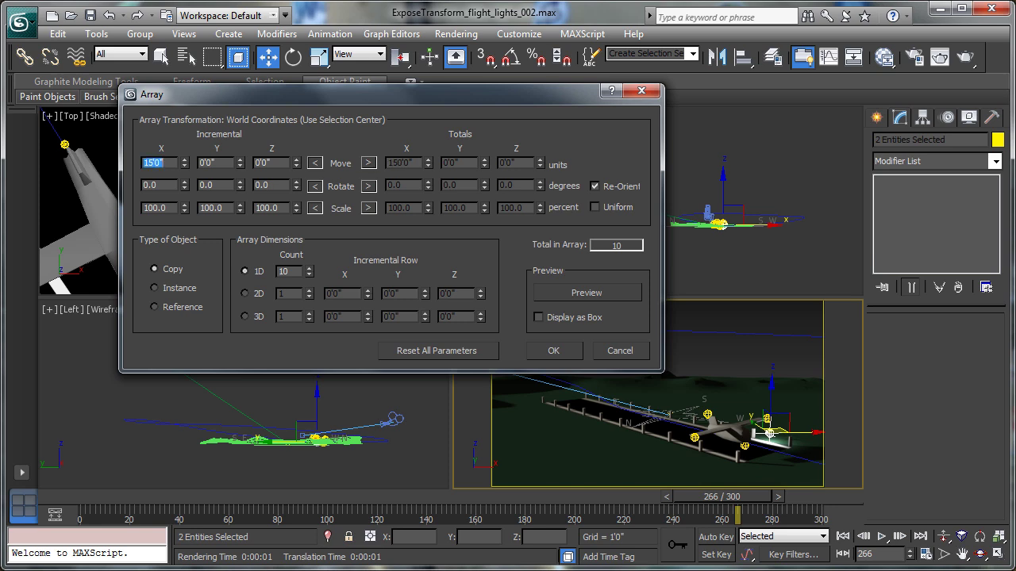
{"action": "left_click", "coordinate": [597, 294]}
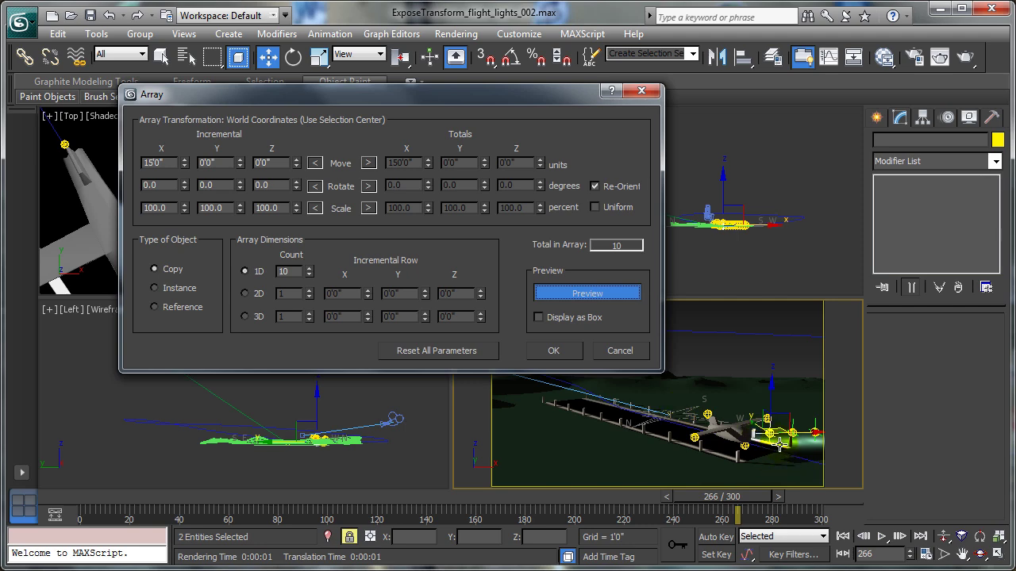
Try an incremental array move of X 16'10" and Y -22'6" against the runway in the Top view
{"action": "left_click_drag", "start_coordinate": [464, 91], "coordinate": [618, 515]}
{"action": "scroll", "coordinate": [199, 182], "scroll_direction": "down", "scroll_amount": 3}
{"action": "middle_click_drag", "start_coordinate": [213, 211], "coordinate": [213, 204]}
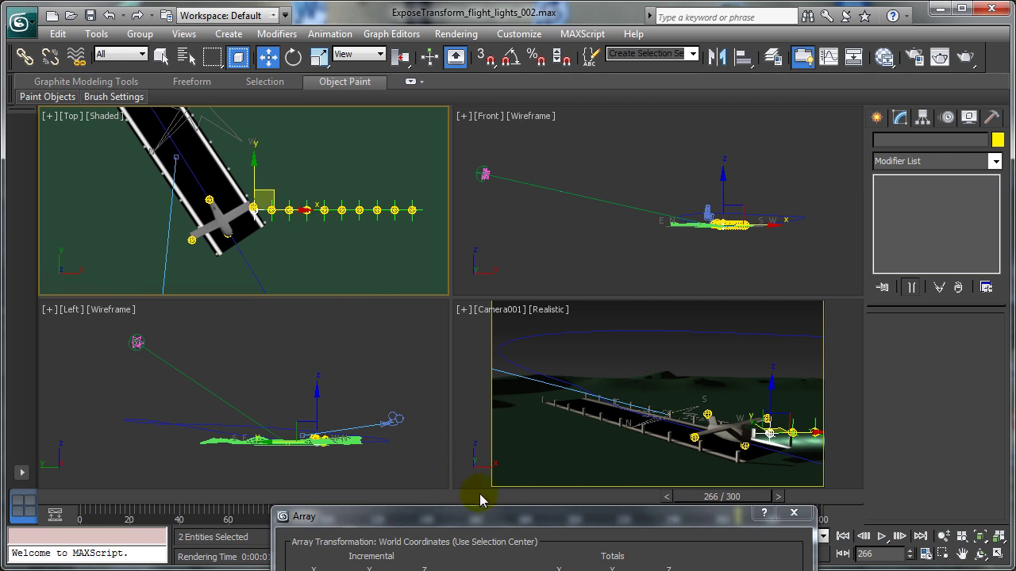
{"action": "left_click_drag", "start_coordinate": [476, 519], "coordinate": [617, 240]}
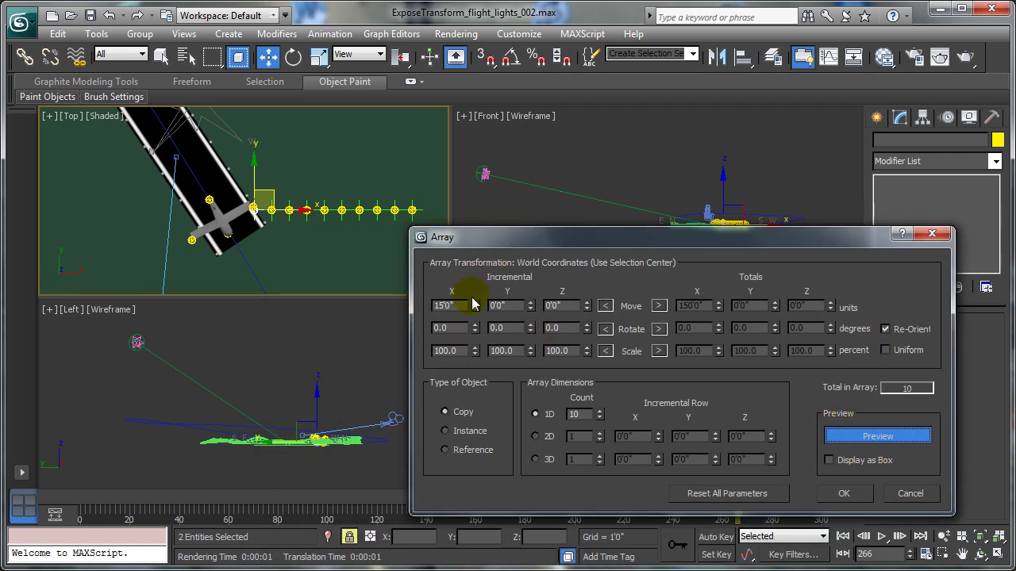
{"action": "mouse_move", "coordinate": [474, 305]}
{"action": "left_mouse_down"}
{"action": "mouse_move", "coordinate": [471, 322]}
{"action": "mouse_move", "coordinate": [470, 281]}
{"action": "mouse_move", "coordinate": [470, 345]}
{"action": "mouse_move", "coordinate": [472, 266]}
{"action": "mouse_move", "coordinate": [471, 290]}
{"action": "left_mouse_up"}
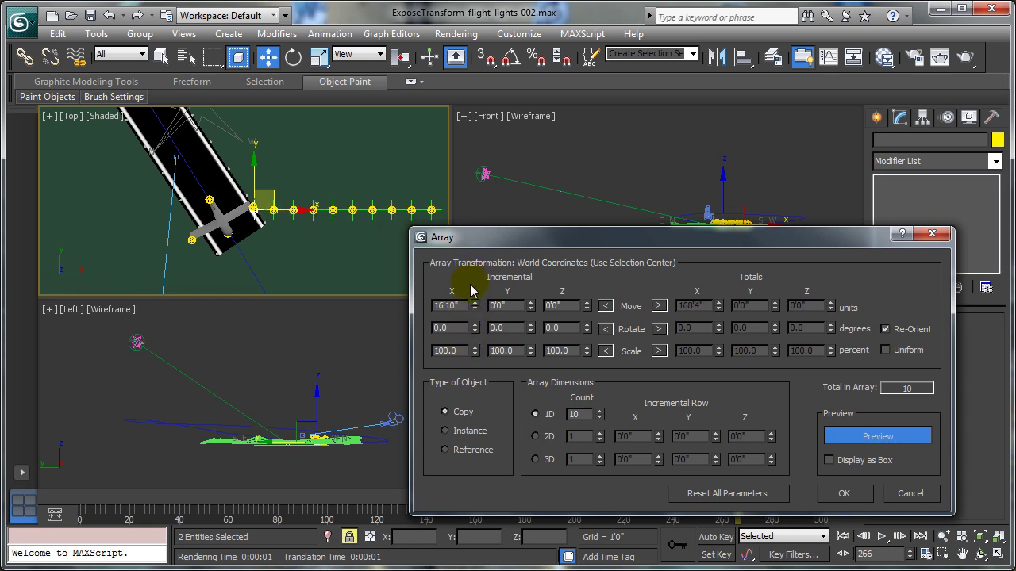
{"action": "scroll", "coordinate": [269, 276], "scroll_direction": "down", "scroll_amount": 3}
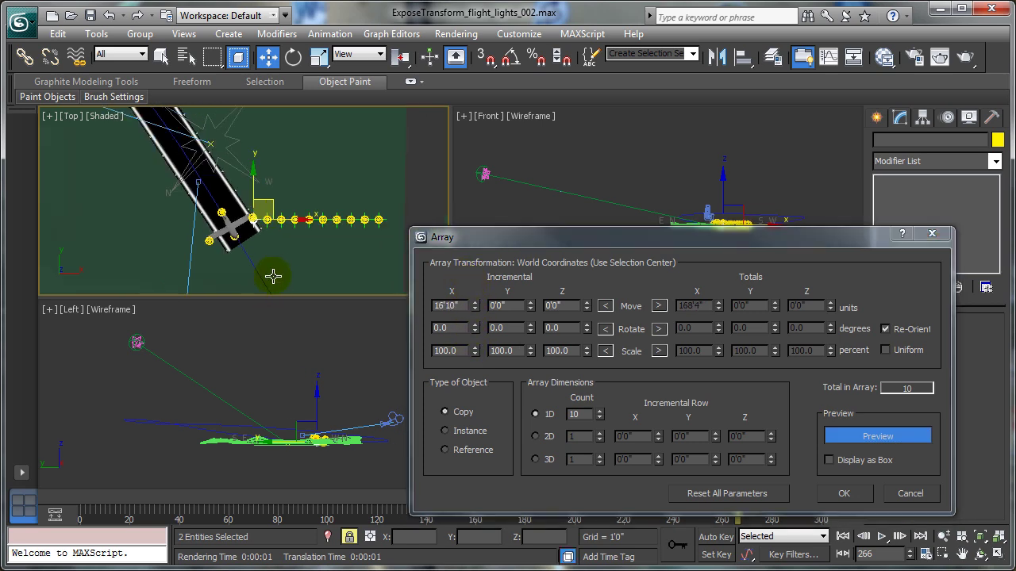
{"action": "scroll", "coordinate": [273, 277], "scroll_direction": "down", "scroll_amount": 3}
{"action": "middle_click_drag", "start_coordinate": [277, 281], "coordinate": [281, 286]}
{"action": "scroll", "coordinate": [281, 286], "scroll_direction": "up", "scroll_amount": 4}
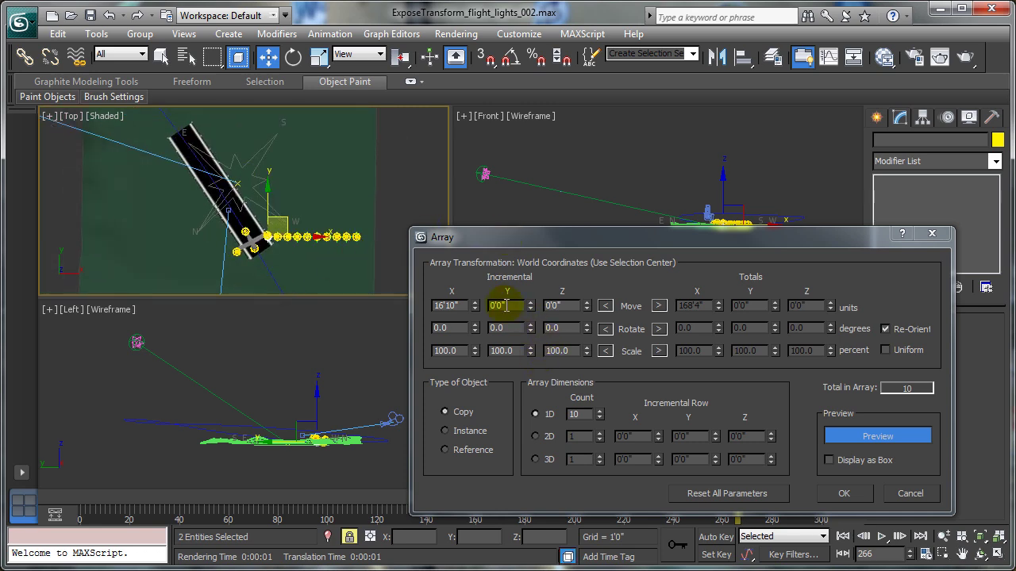
{"action": "left_click", "coordinate": [530, 303]}
{"action": "left_click_drag", "start_coordinate": [531, 306], "coordinate": [482, 529]}
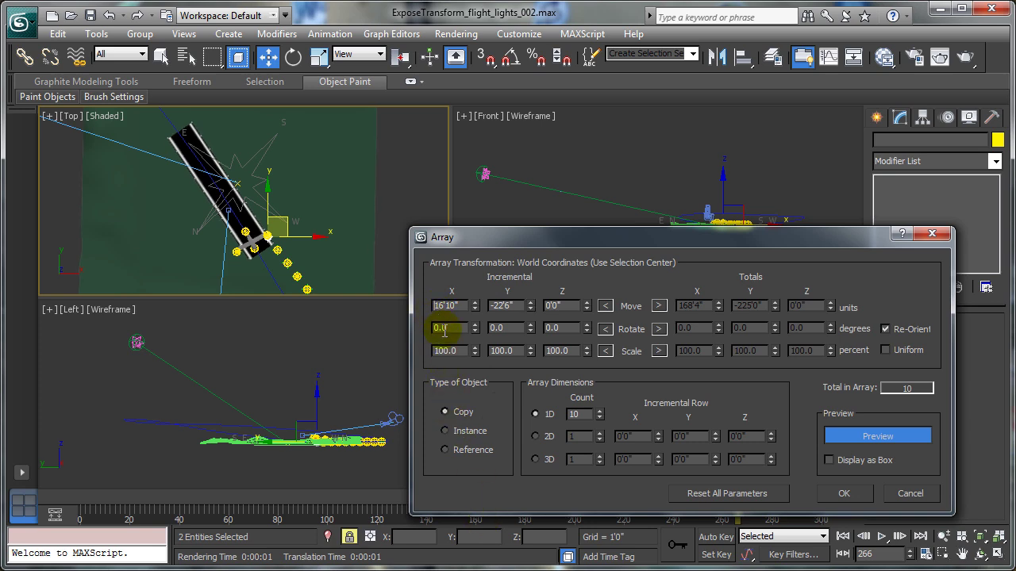
Set the array's incremental move to X -16'10" and Y 24'10" so the copies follow the runway edge
{"action": "double_click", "coordinate": [434, 353]}
{"action": "type", "text": "-16'10\""}
{"action": "key", "text": "Return"}
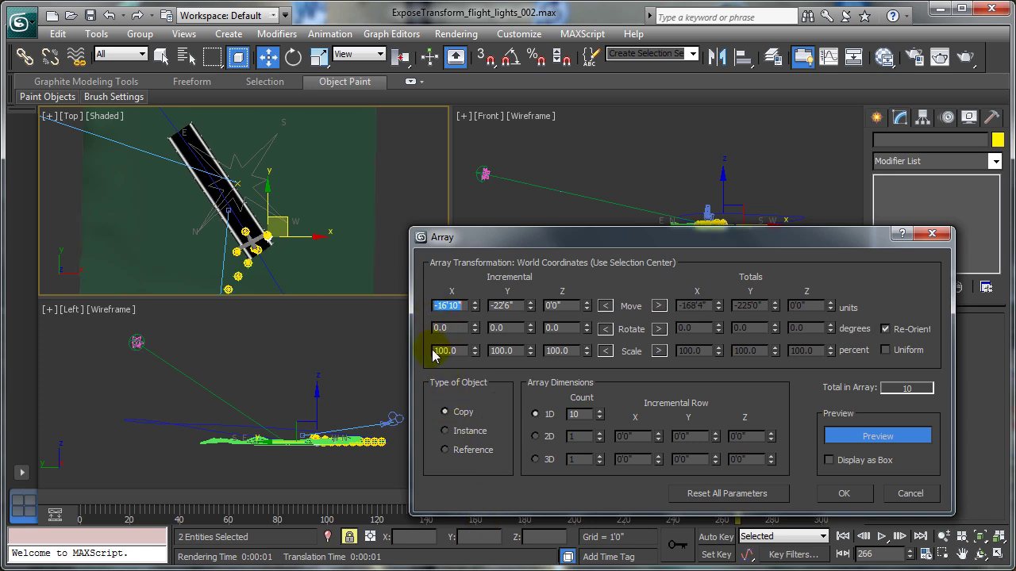
{"action": "left_click", "coordinate": [530, 310]}
{"action": "left_click_drag", "start_coordinate": [530, 306], "coordinate": [530, 237]}
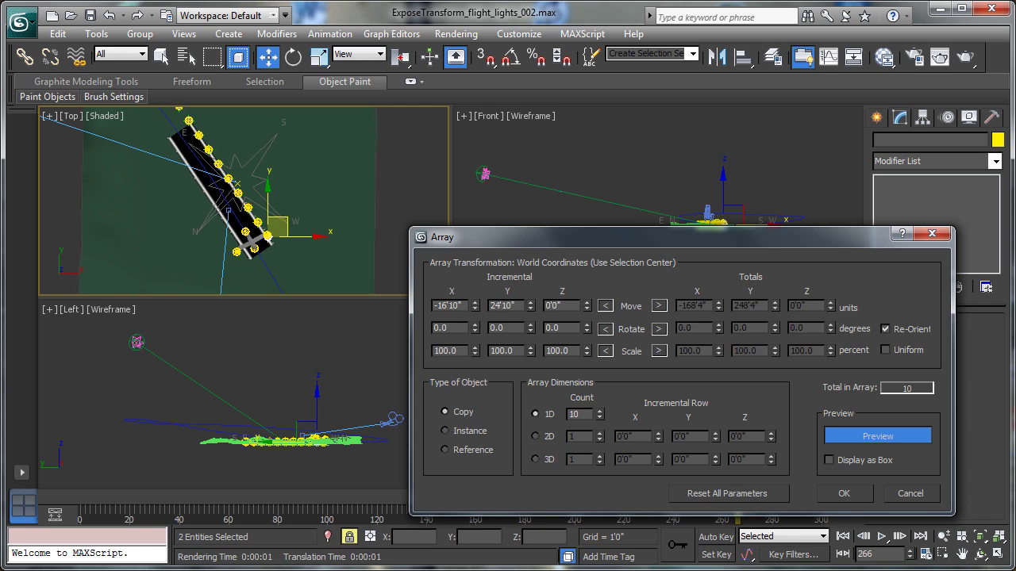
Set the array's 1D count to 8 and make it 2D with a row count of 2
{"action": "left_click", "coordinate": [599, 418]}
{"action": "left_click", "coordinate": [599, 418]}
{"action": "left_click", "coordinate": [536, 437]}
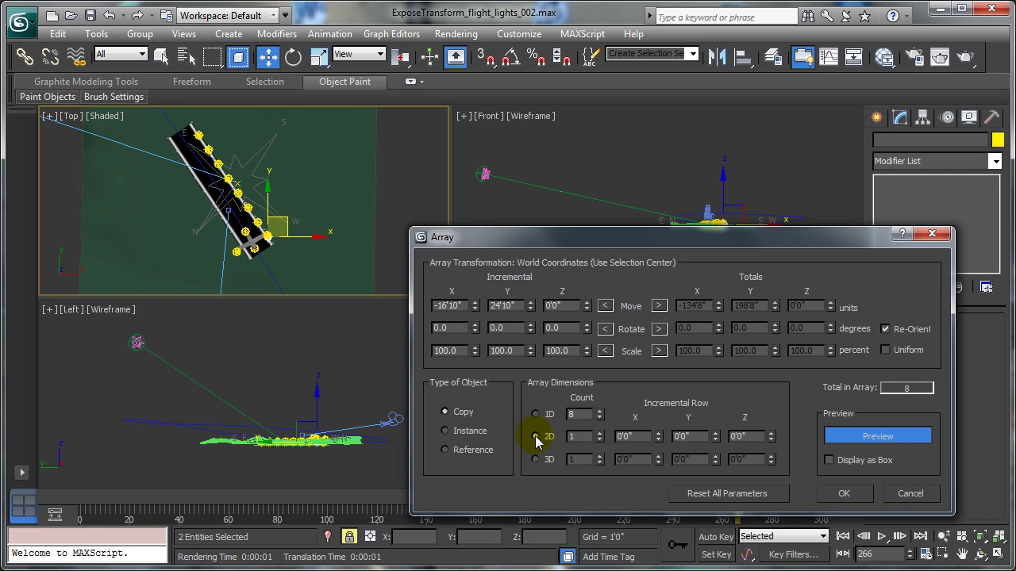
{"action": "double_click", "coordinate": [580, 436]}
{"action": "type", "text": "2"}
Try second-row offsets of X -30'6" and Y -34'8" to place the copies along the runway's opposite edge
{"action": "left_click", "coordinate": [716, 439]}
{"action": "left_click_drag", "start_coordinate": [716, 443], "coordinate": [799, 242]}
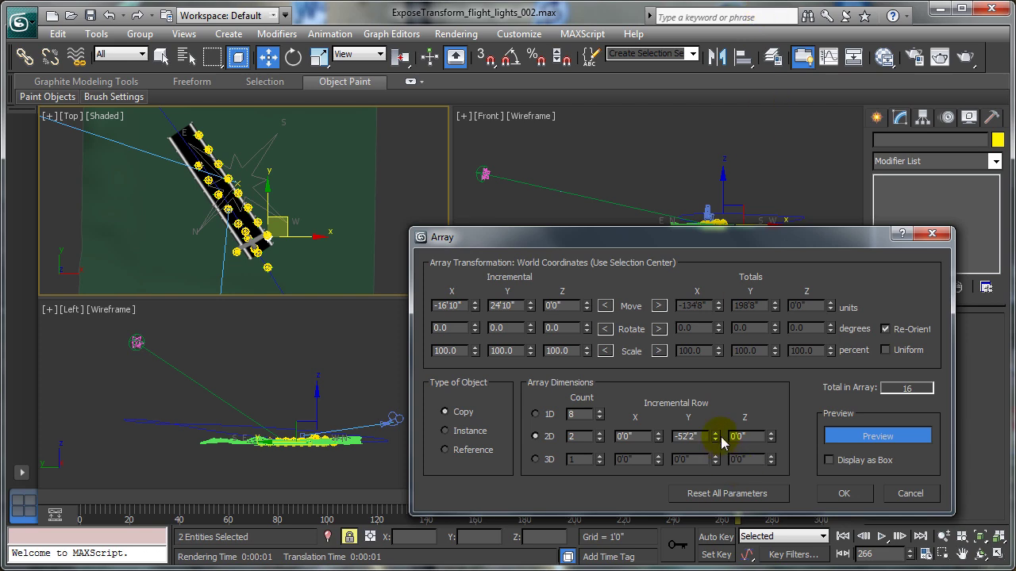
{"action": "left_click_drag", "start_coordinate": [716, 441], "coordinate": [698, 519]}
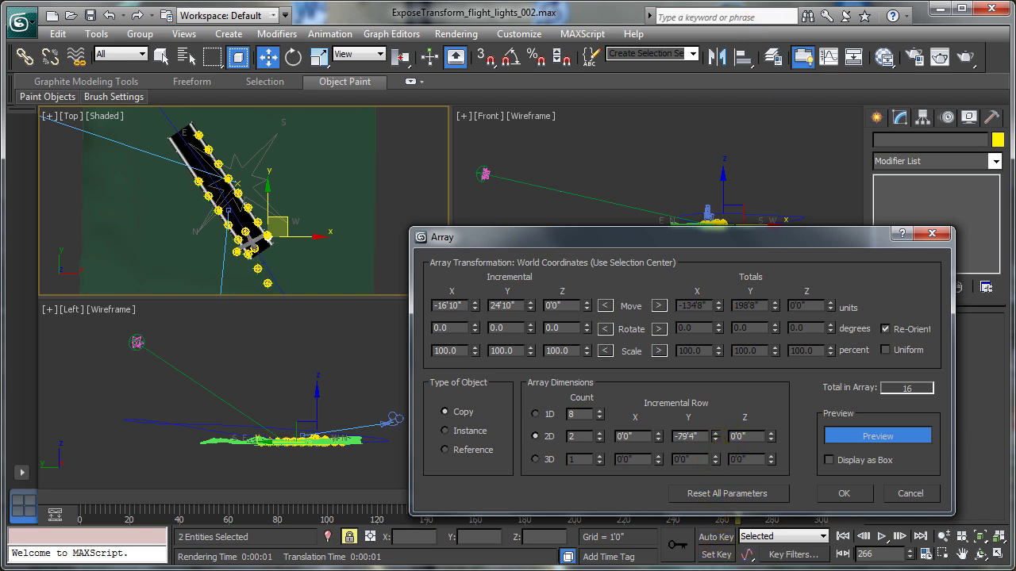
{"action": "double_click", "coordinate": [639, 435]}
{"action": "left_click_drag", "start_coordinate": [658, 439], "coordinate": [646, 401]}
{"action": "left_click_drag", "start_coordinate": [658, 458], "coordinate": [646, 261]}
{"action": "left_click_drag", "start_coordinate": [721, 433], "coordinate": [716, 166]}
{"action": "left_click_drag", "start_coordinate": [682, 40], "coordinate": [676, 118]}
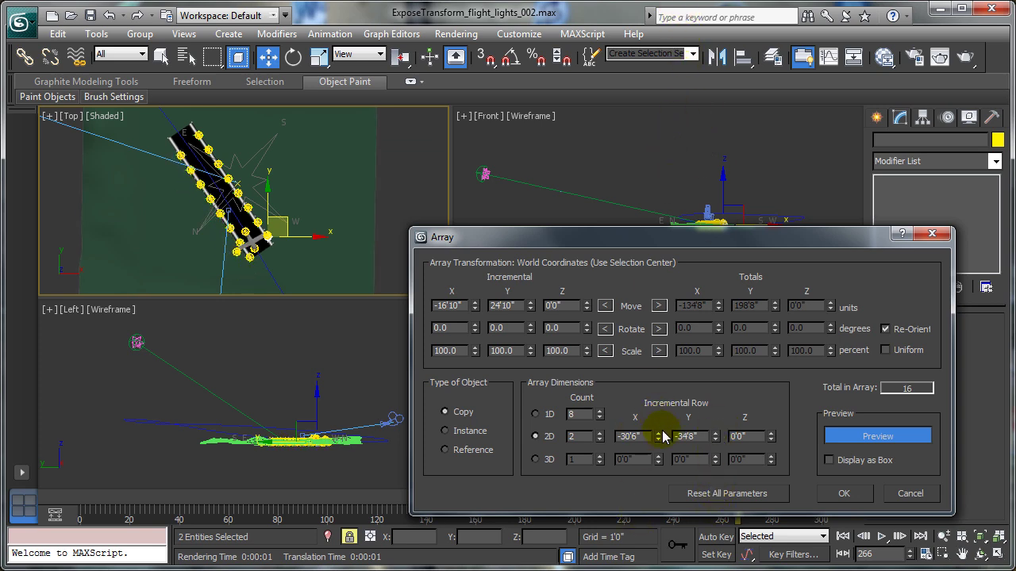
Set the second-row offsets to X -38'6" and Y -23'4" along the opposite runway edge, and create the array
{"action": "left_click_drag", "start_coordinate": [658, 426], "coordinate": [674, 545]}
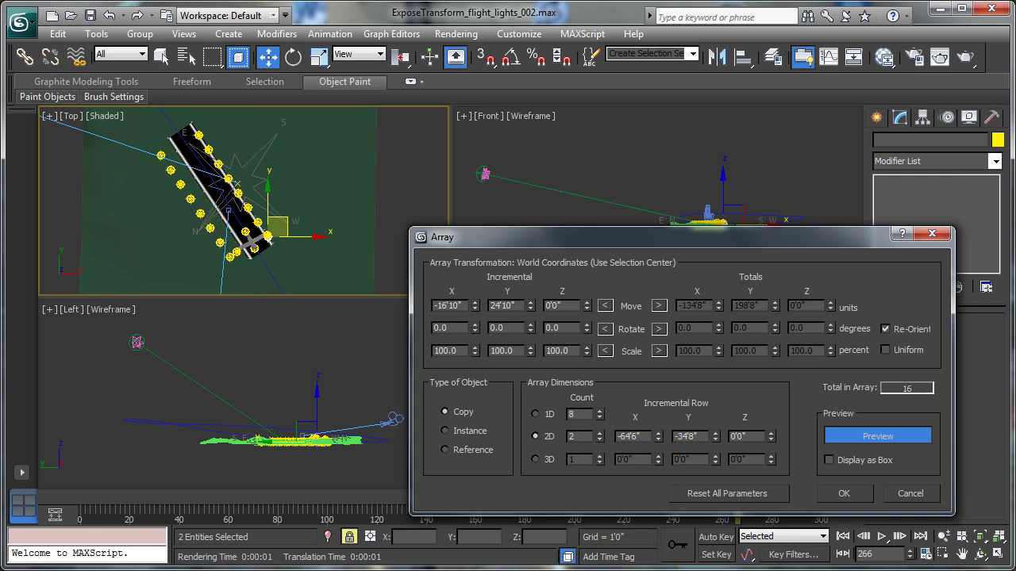
{"action": "left_click_drag", "start_coordinate": [715, 436], "coordinate": [726, 82]}
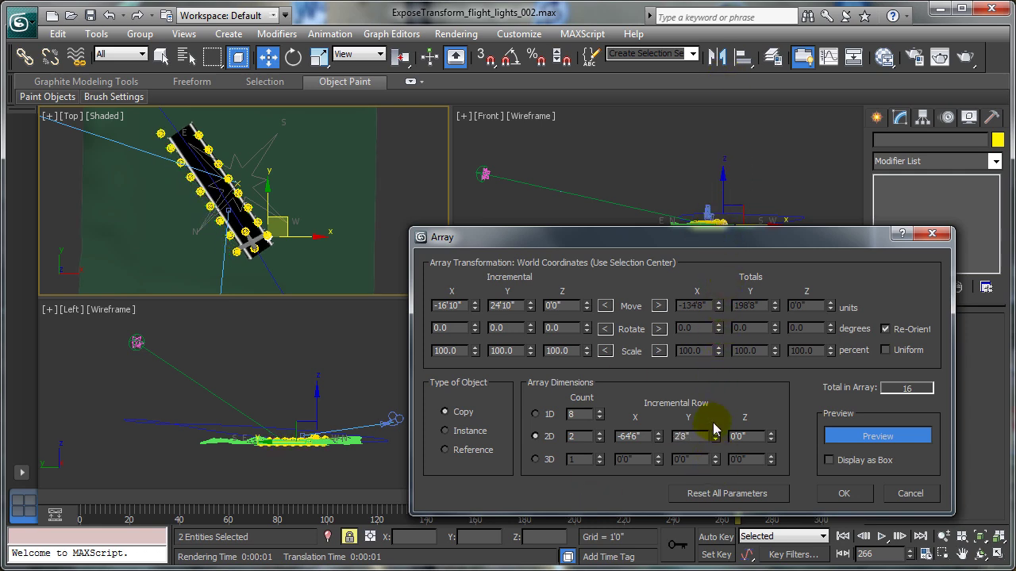
{"action": "left_click_drag", "start_coordinate": [657, 439], "coordinate": [681, 336]}
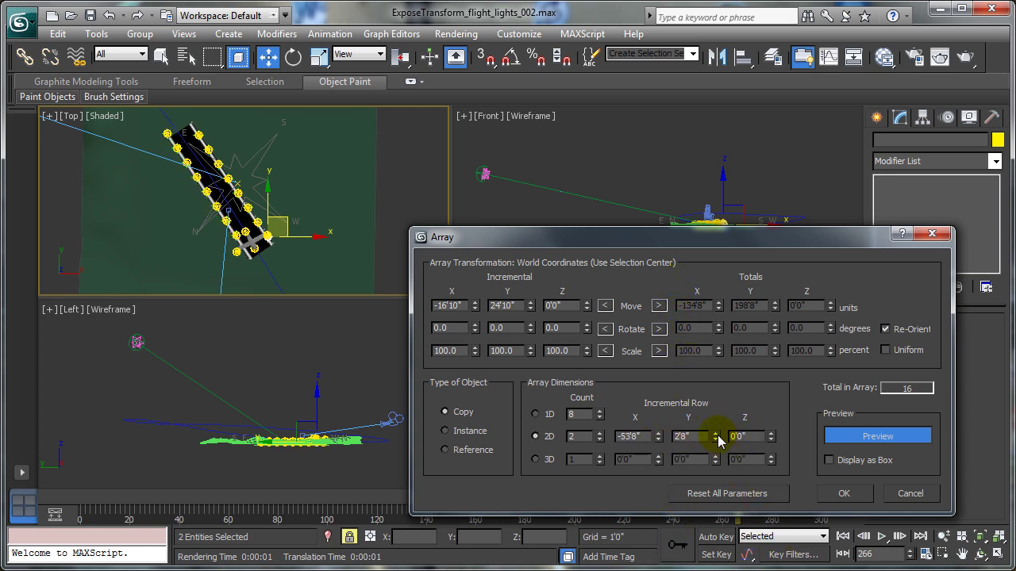
{"action": "left_click_drag", "start_coordinate": [715, 439], "coordinate": [723, 570]}
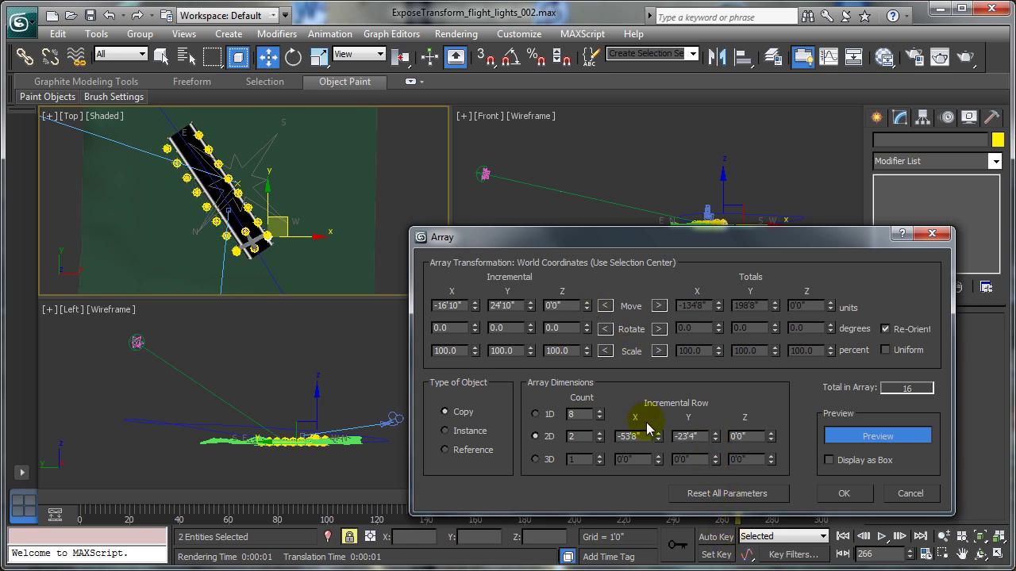
{"action": "left_click_drag", "start_coordinate": [658, 439], "coordinate": [658, 460]}
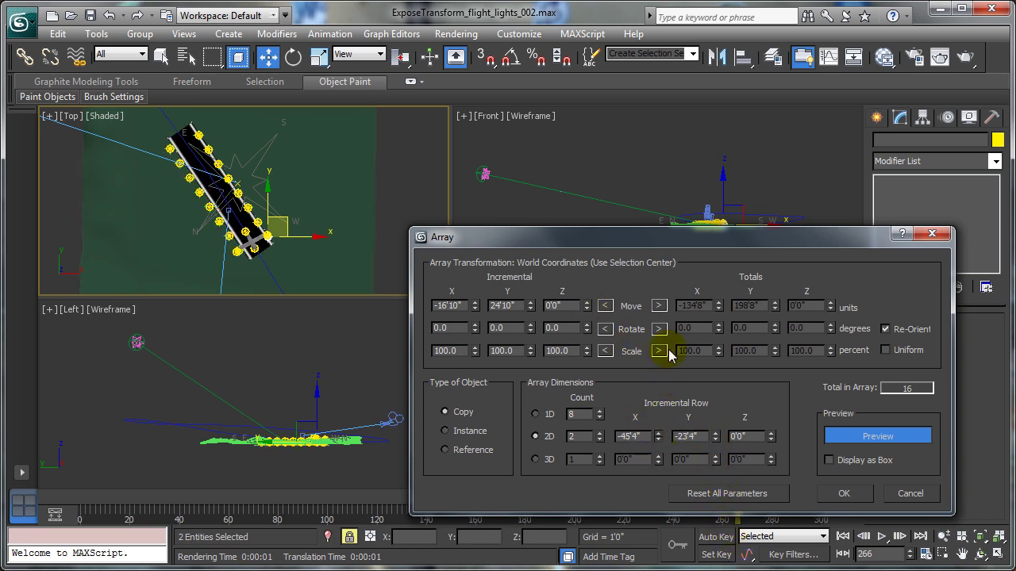
{"action": "left_click", "coordinate": [666, 307]}
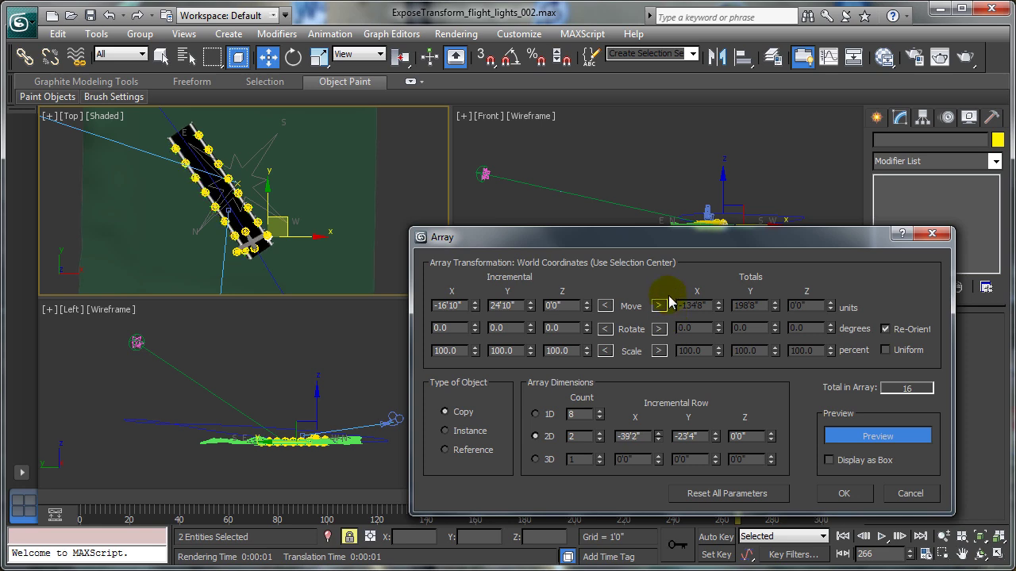
{"action": "left_click_drag", "start_coordinate": [669, 299], "coordinate": [668, 291]}
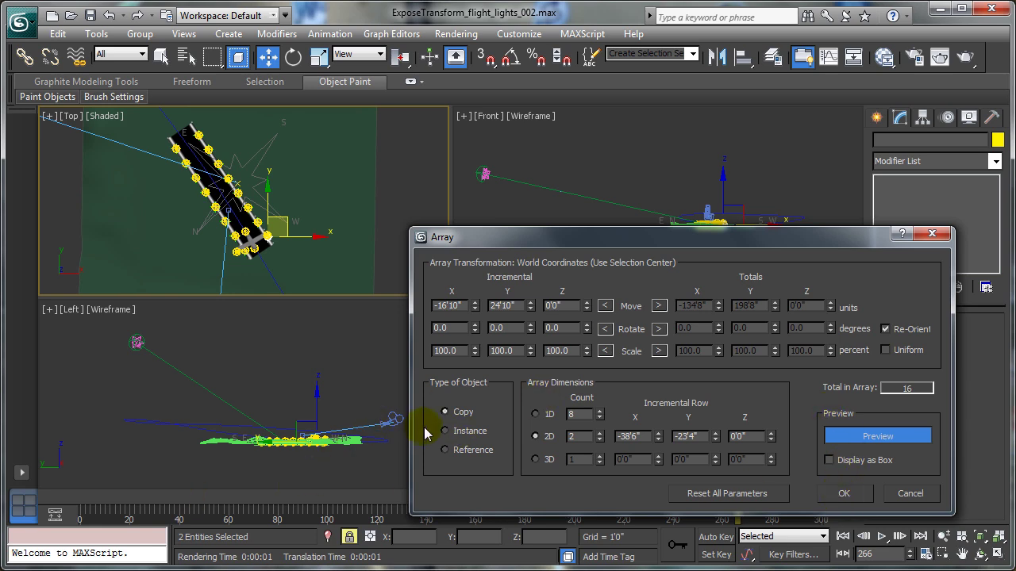
{"action": "left_click", "coordinate": [838, 494]}
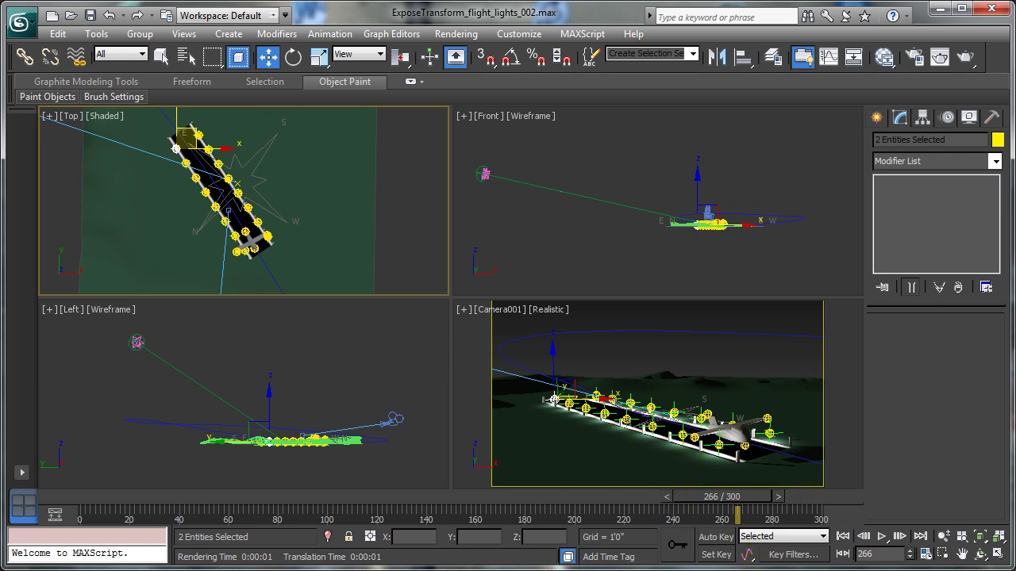
Scrub the animation to frame 114 and on to frame 248 to examine the runway lights as the plane approaches
{"action": "left_click_drag", "start_coordinate": [712, 500], "coordinate": [365, 510]}
{"action": "key", "text": "w"}
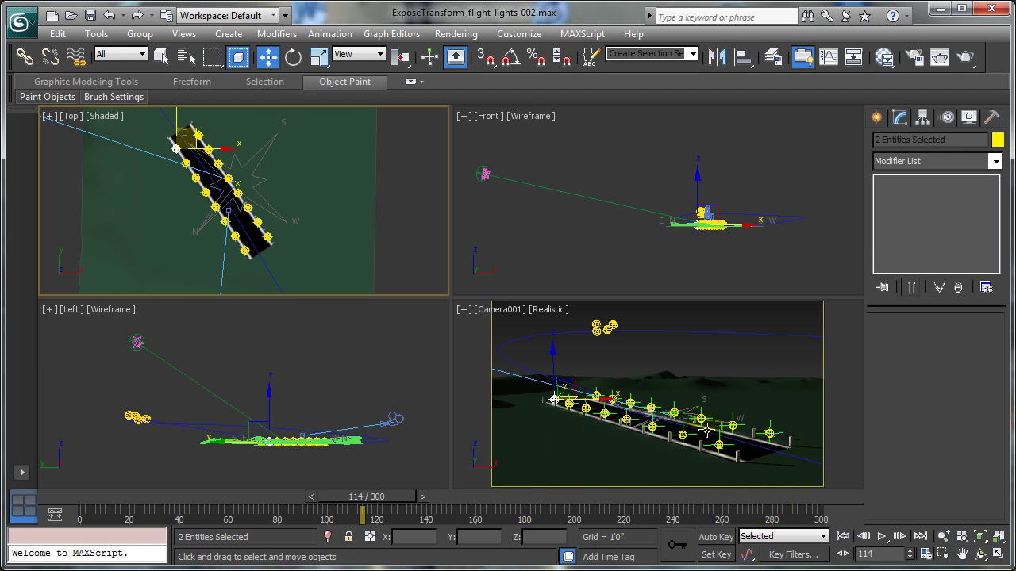
{"action": "left_click", "coordinate": [358, 501]}
{"action": "left_click_drag", "start_coordinate": [359, 502], "coordinate": [673, 553]}
{"action": "key", "text": "w"}
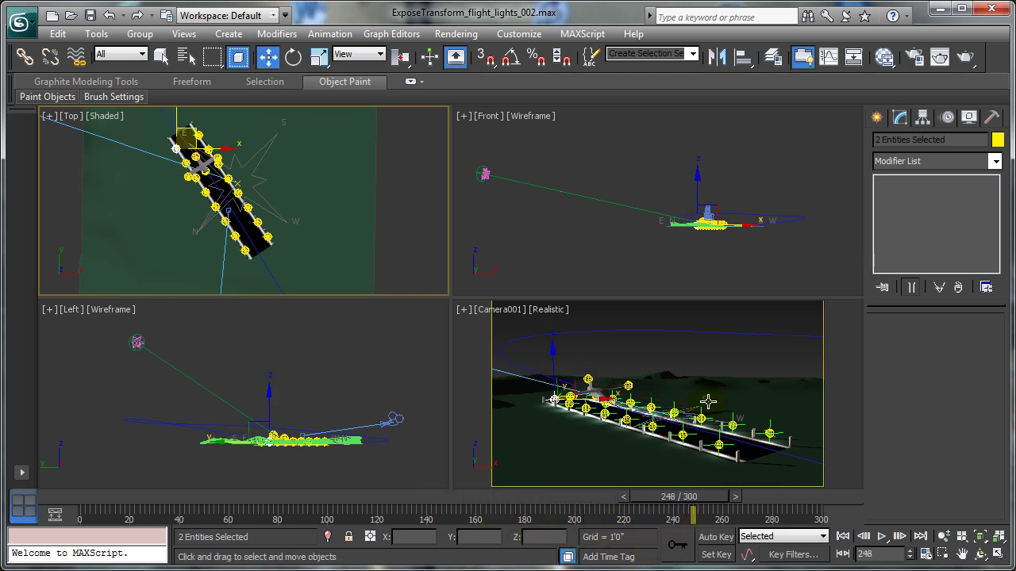
Maximize the Camera001 view and start a test render of it at frame 258
{"action": "right_click", "coordinate": [732, 372]}
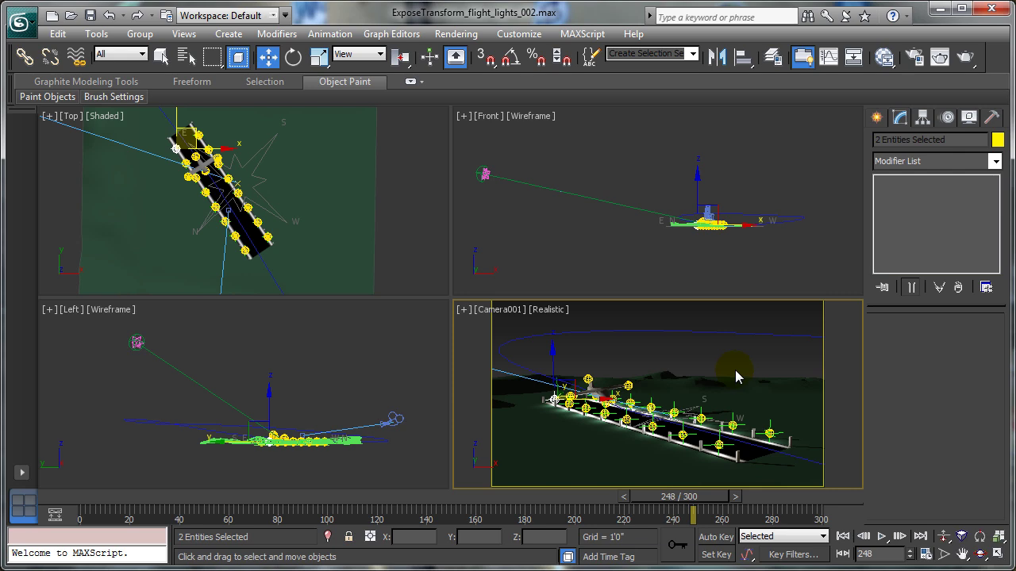
{"action": "key", "text": "alt+w"}
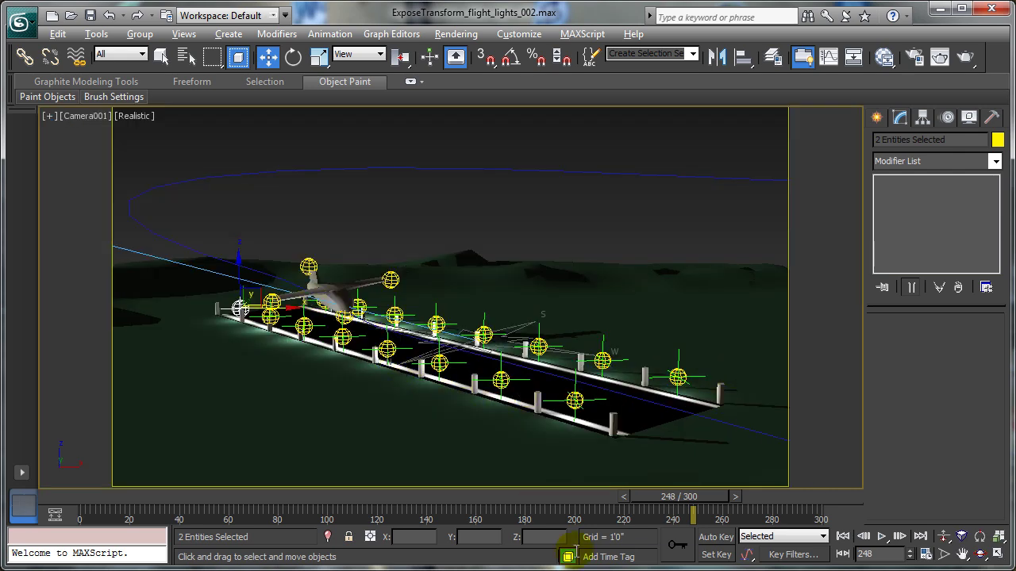
{"action": "left_click_drag", "start_coordinate": [674, 499], "coordinate": [698, 514]}
{"action": "key", "text": "w"}
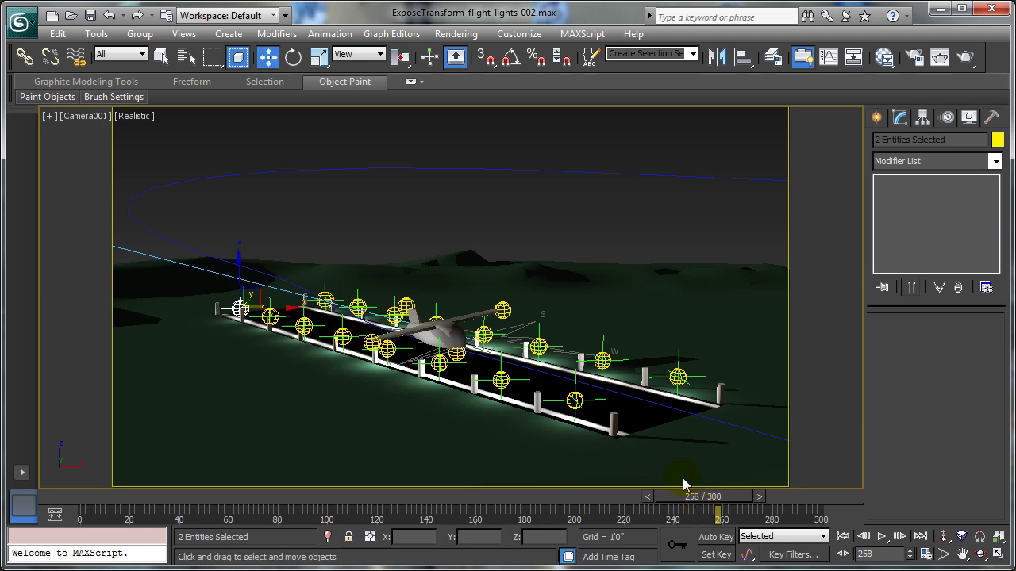
{"action": "left_click", "coordinate": [965, 59]}
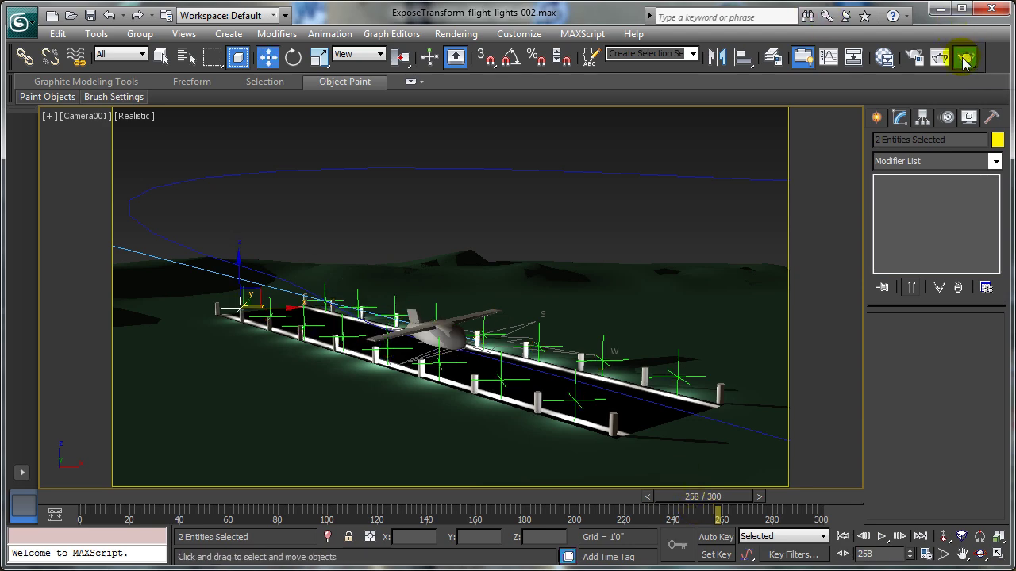